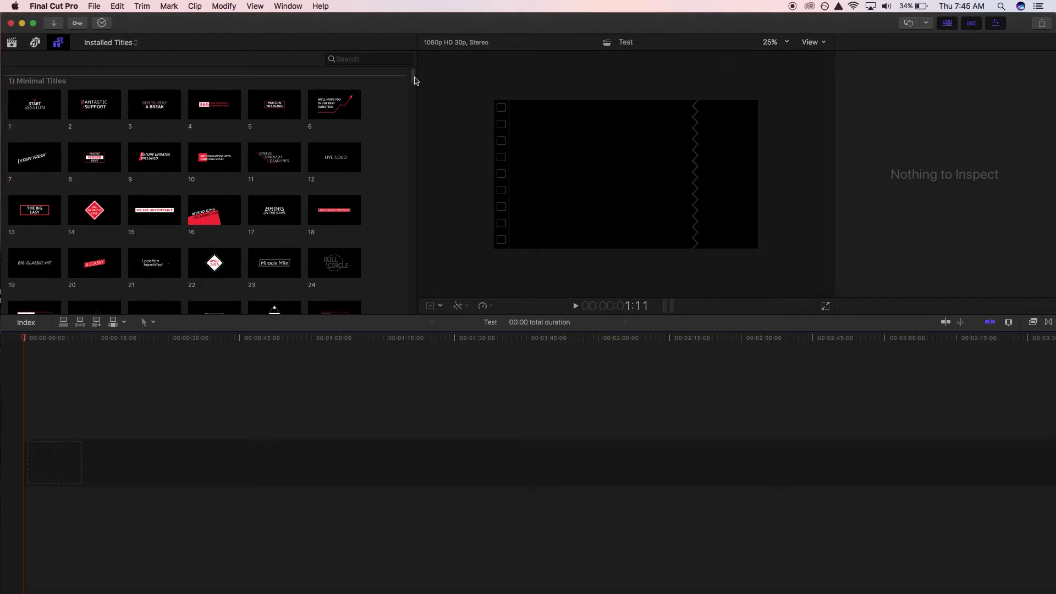
Drag title 367 (SUBSCRIBE BELOW) from Installed Titles to the start of the Test timeline
drag(415, 81, 406, 217)
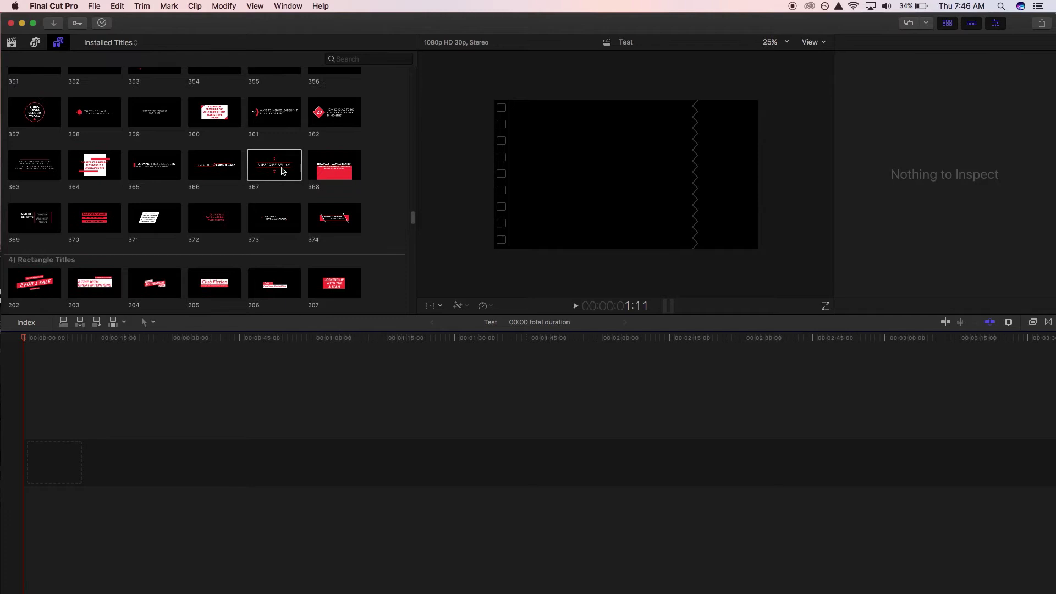
drag(283, 179, 54, 466)
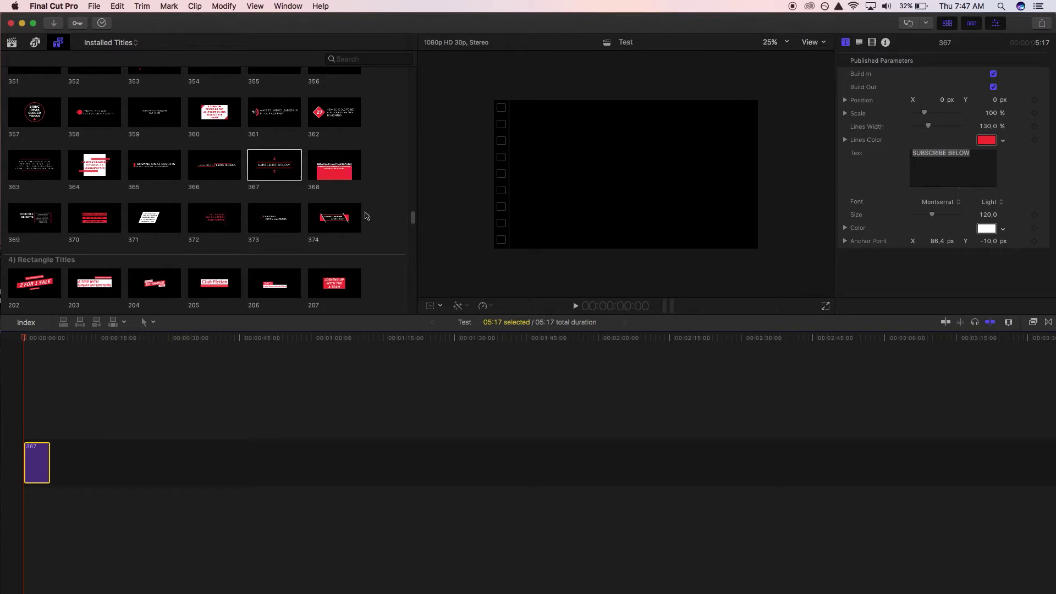
Preview the title with Build Out toggled off and on, then lengthen the clip to 10:05
key(space)
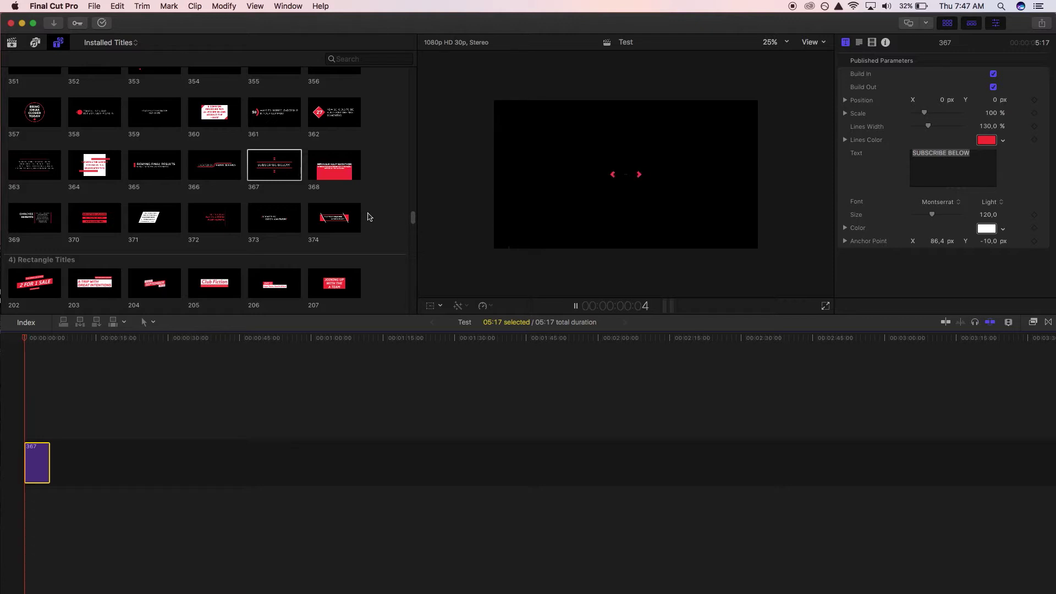
key(space)
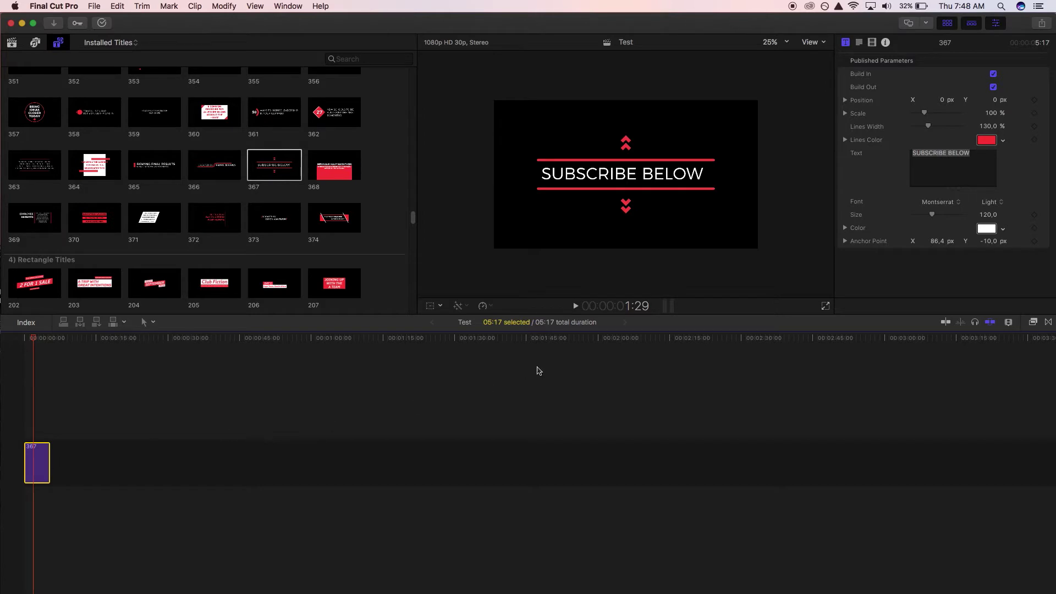
click(993, 88)
drag(39, 344, 46, 342)
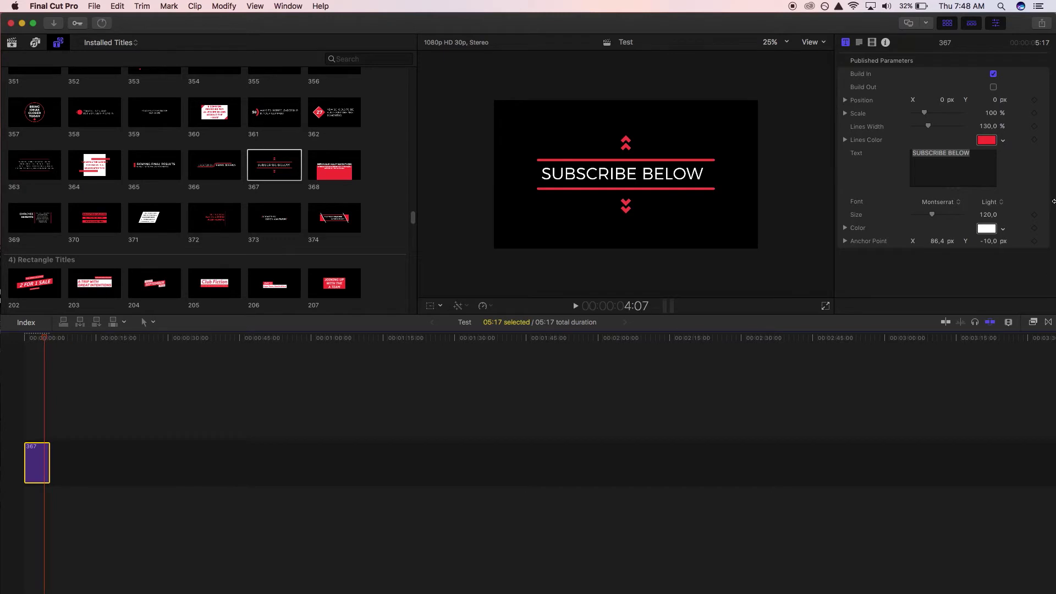
click(993, 87)
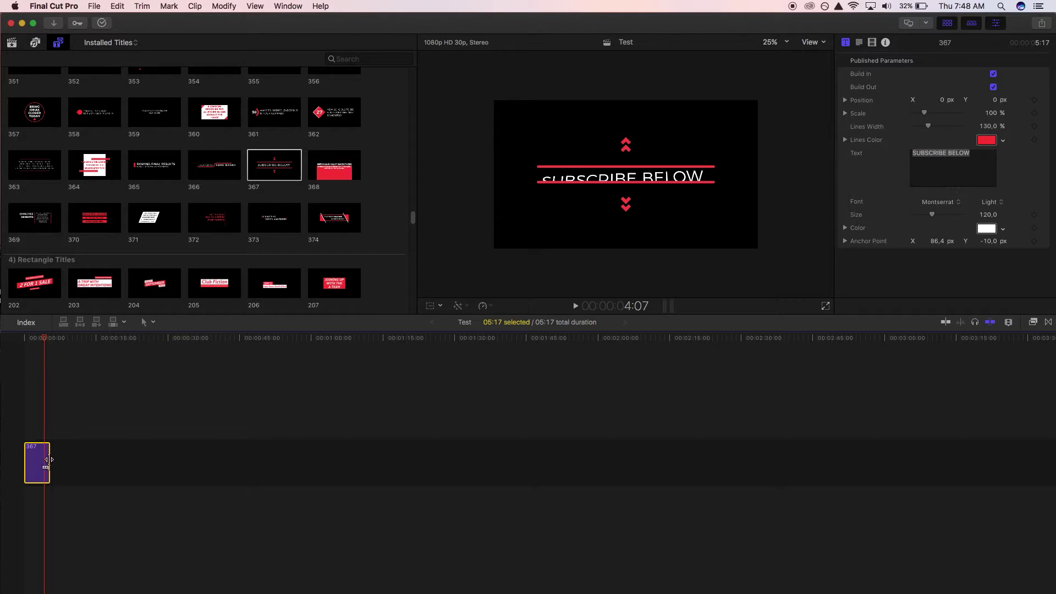
drag(48, 459, 71, 456)
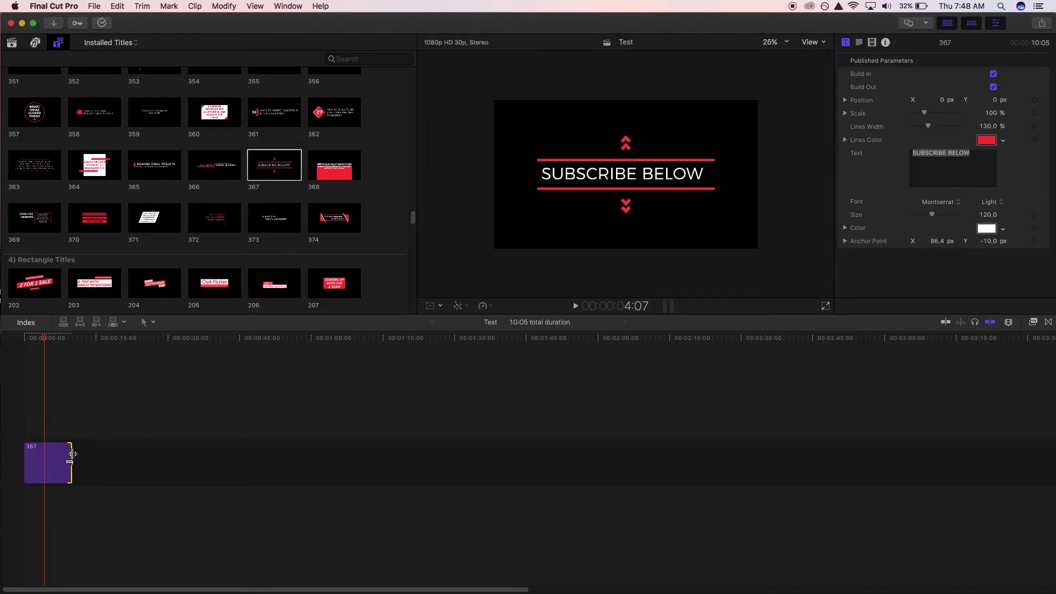
click(70, 340)
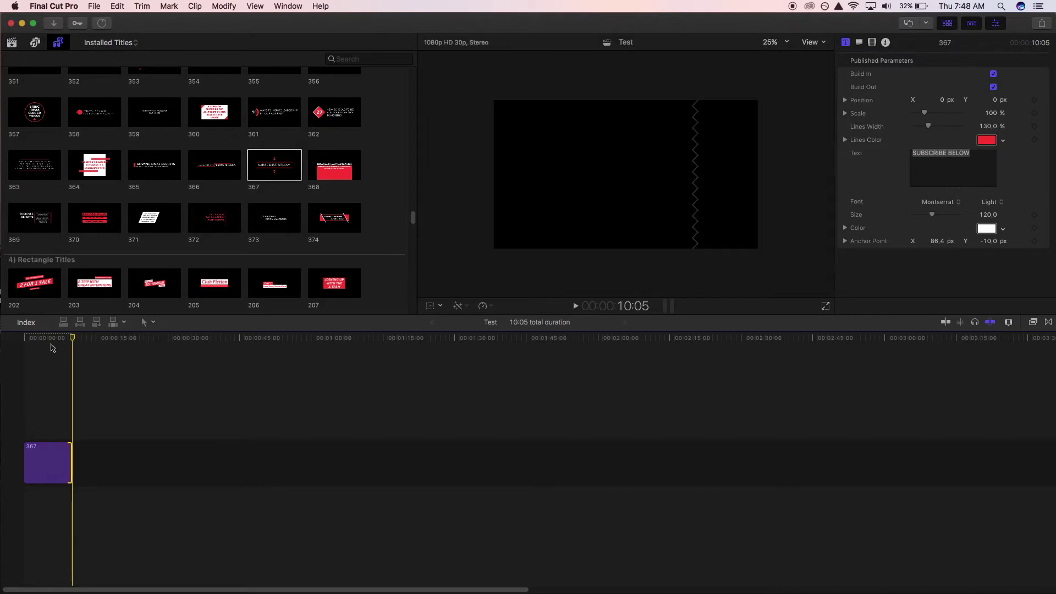
mouse_move(51, 346)
mouse_down()
mouse_move(11, 350)
mouse_move(48, 346)
mouse_up()
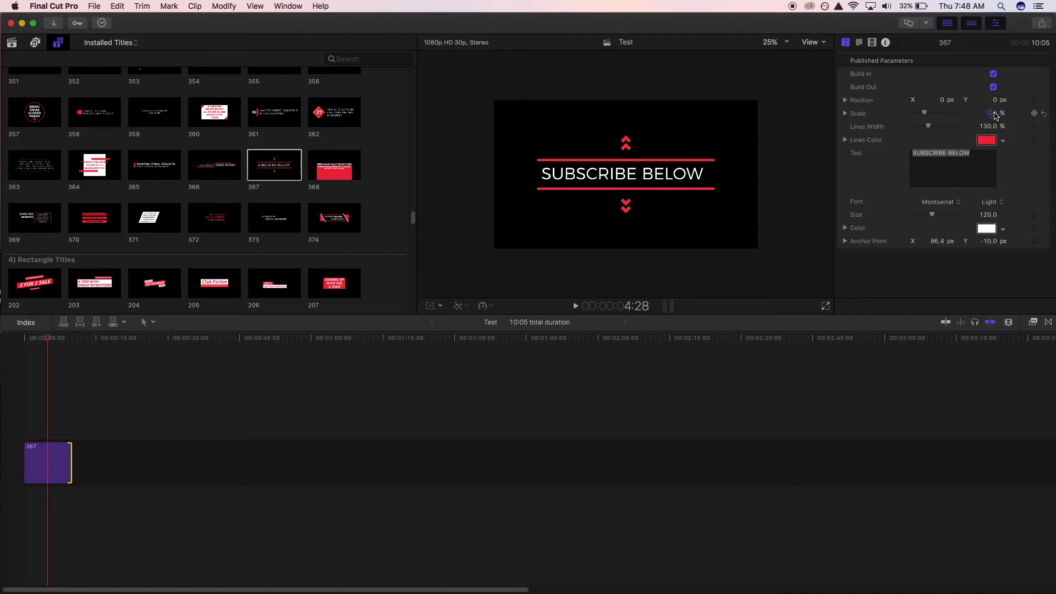
mouse_move(995, 116)
mouse_down()
mouse_move(994, 126)
mouse_move(994, 97)
mouse_move(956, 103)
mouse_move(981, 103)
mouse_up()
click(942, 102)
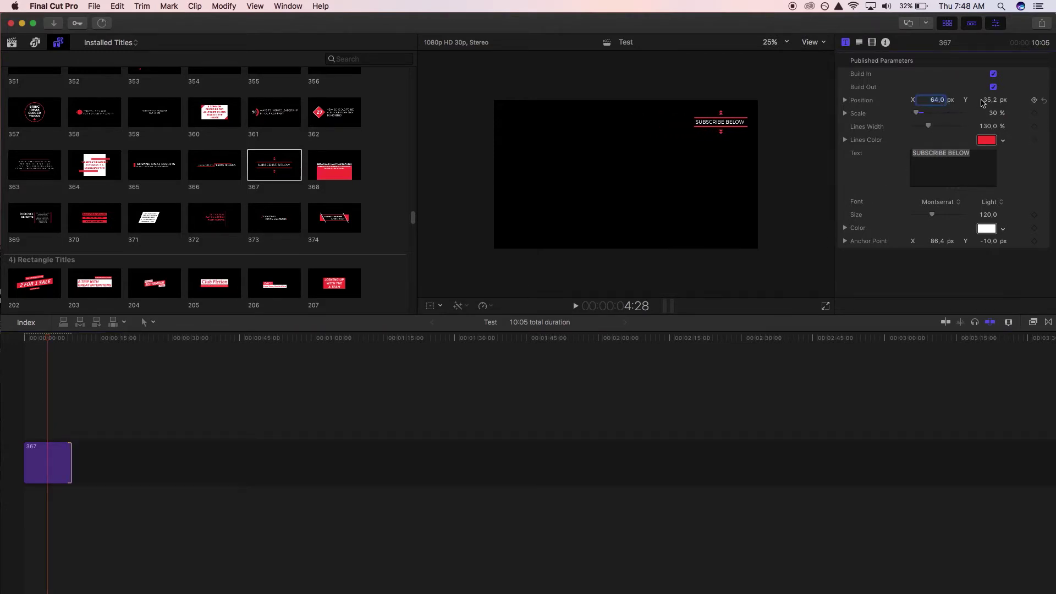
click(937, 103)
key(super+z)
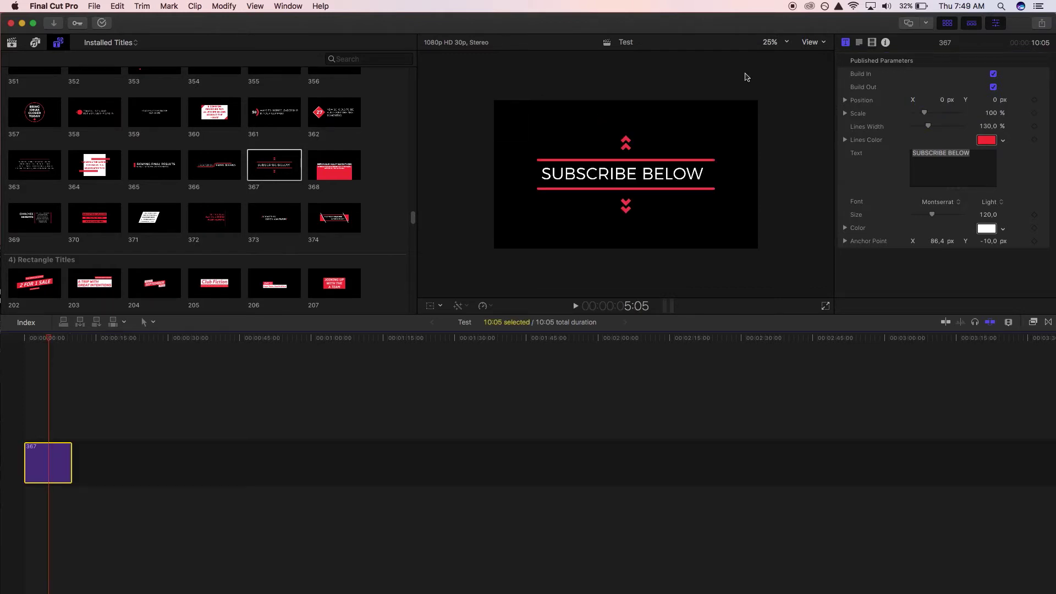
Change the title text to CHECK OUT OUR FACEBOOK, replay it, and widen Lines Width to 183.94%
click(981, 153)
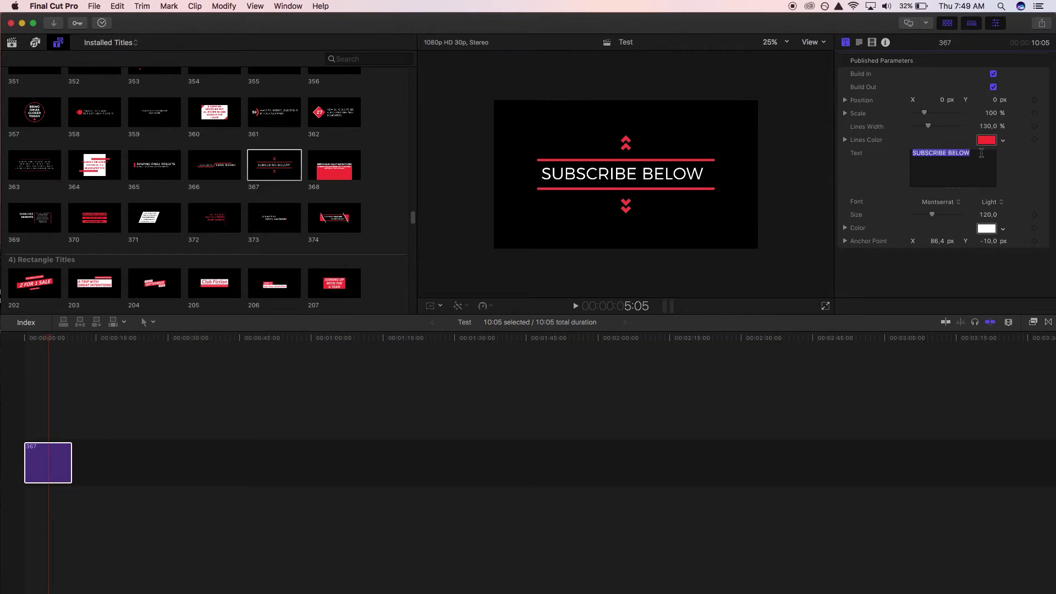
text(CHEC)
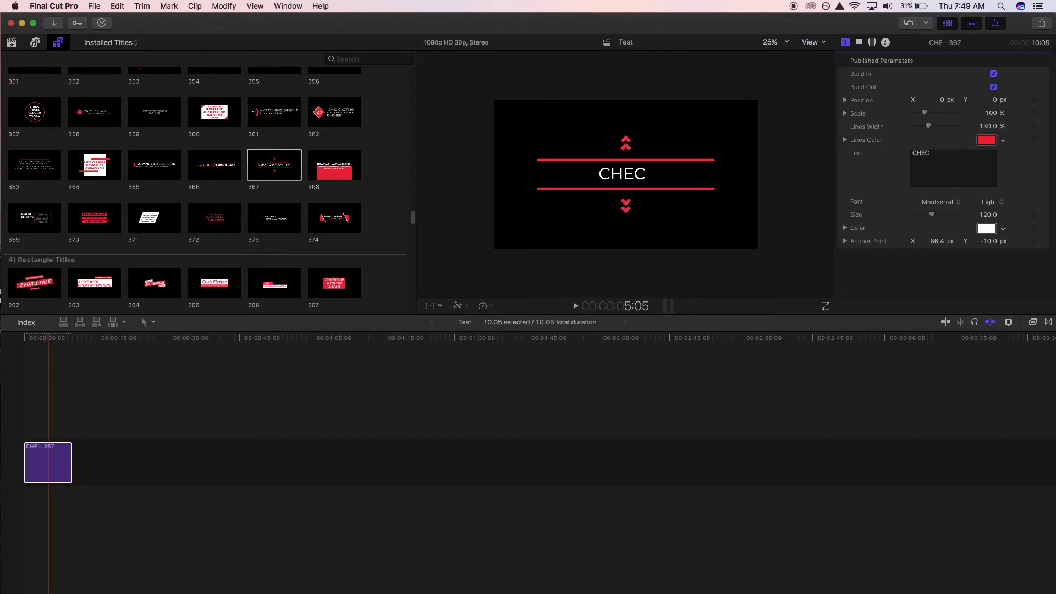
text(K OUT O)
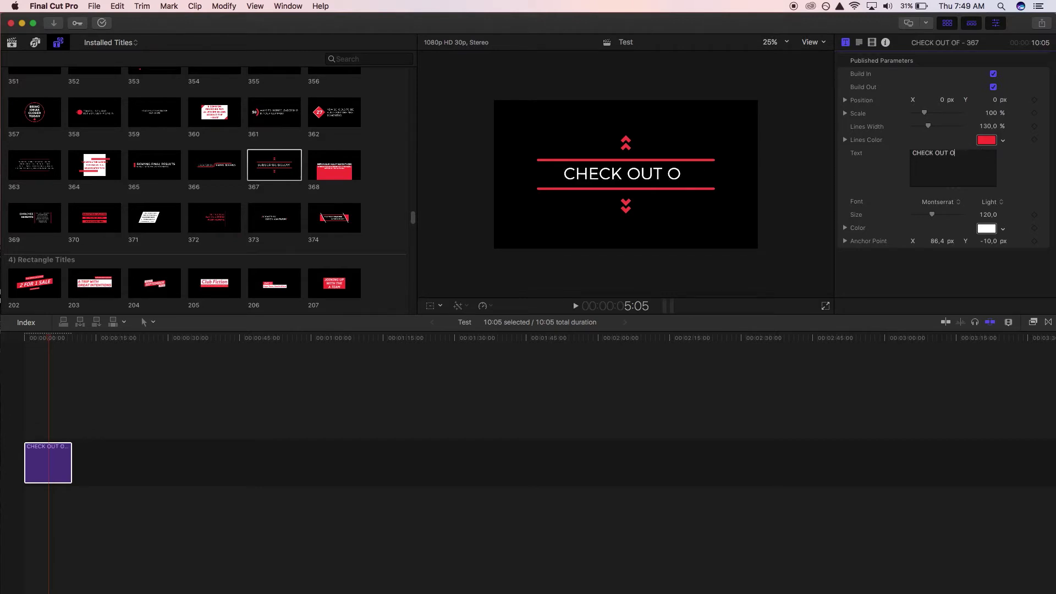
text(UR FACEBOOK)
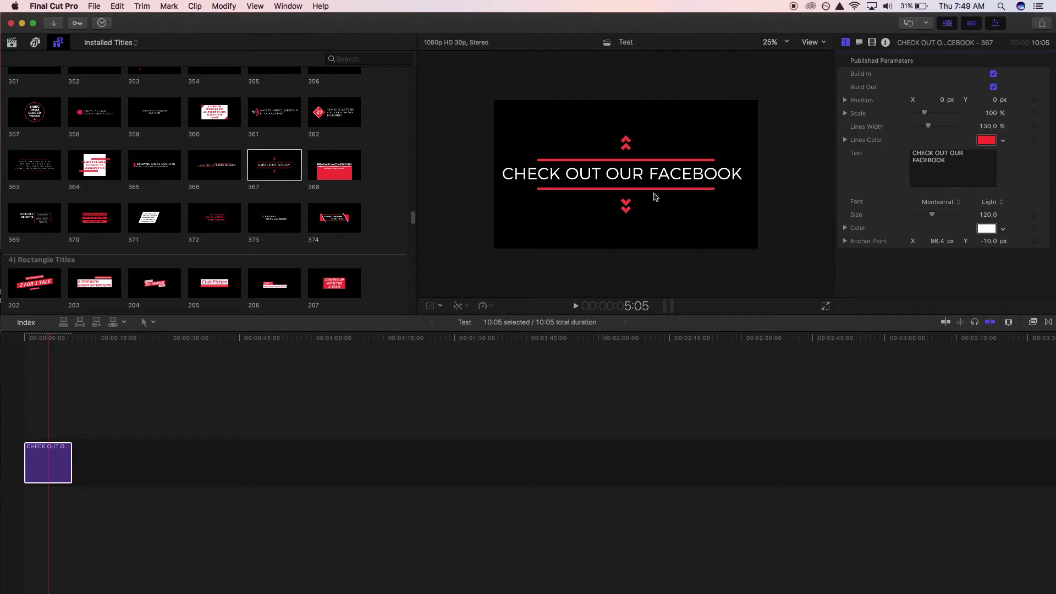
click(8, 350)
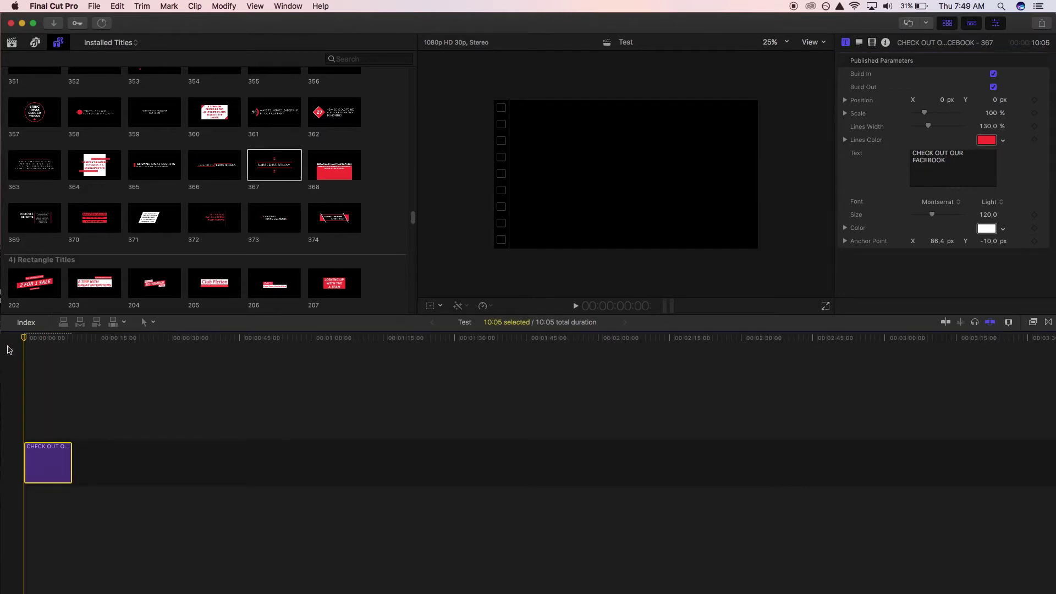
key(space)
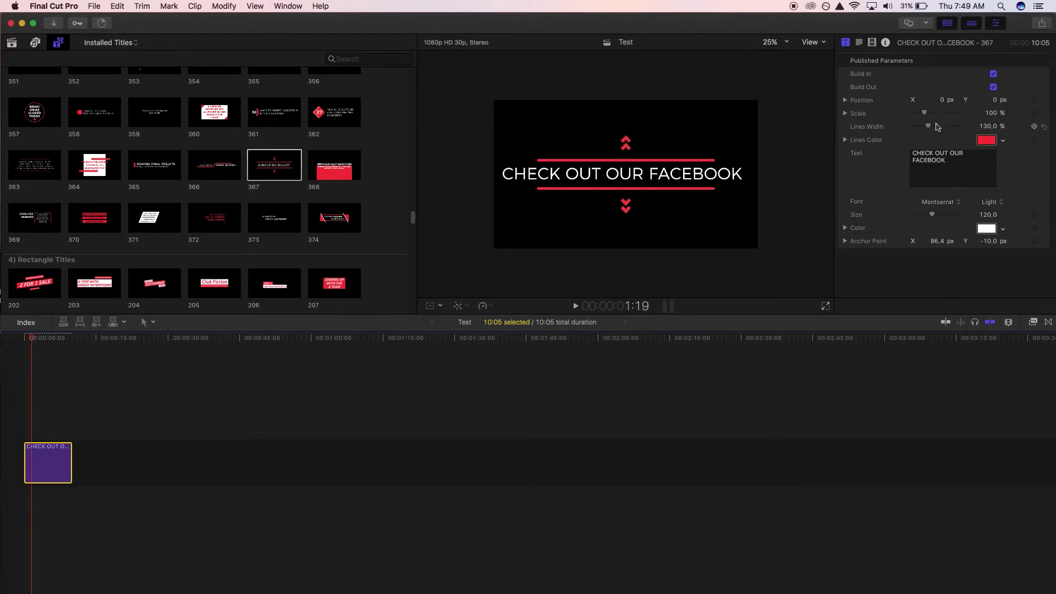
drag(930, 127, 938, 128)
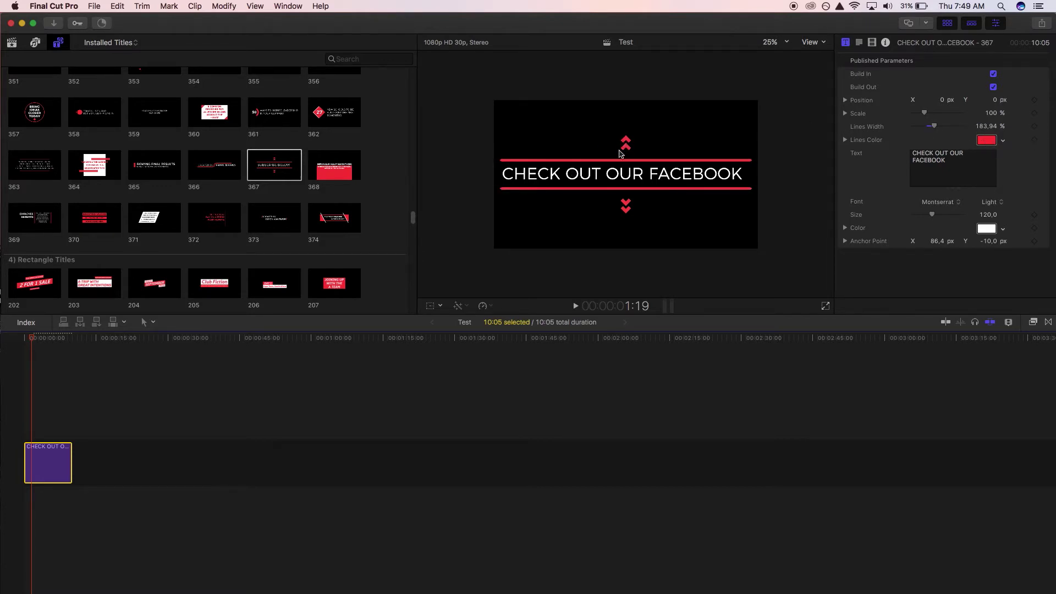
Recolour the title's lines from red to dark blue using the RGB sliders
click(986, 141)
drag(300, 161, 370, 161)
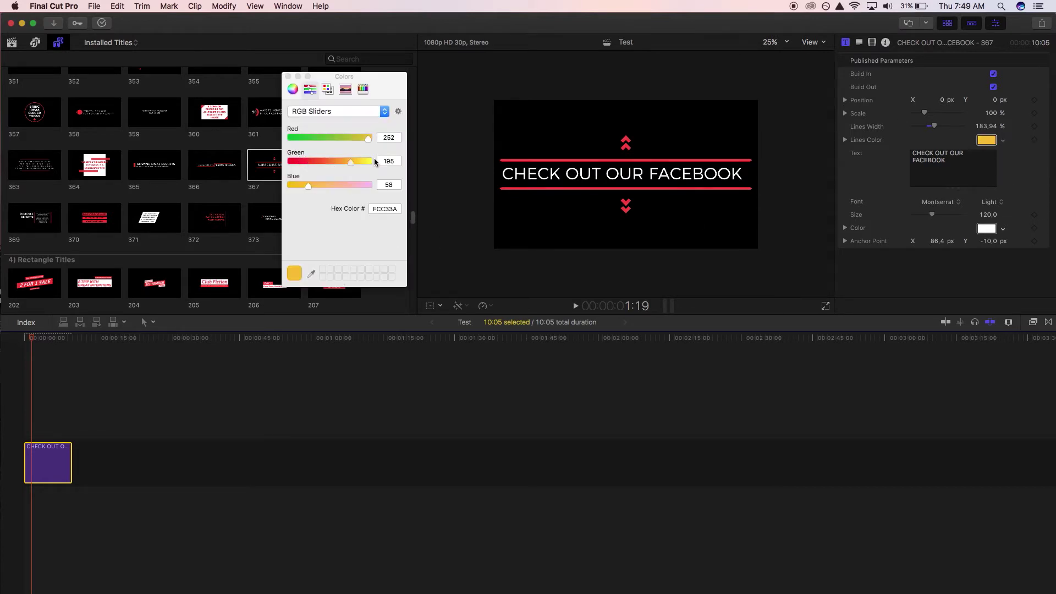
drag(317, 185, 357, 186)
drag(353, 137, 307, 161)
drag(357, 186, 323, 186)
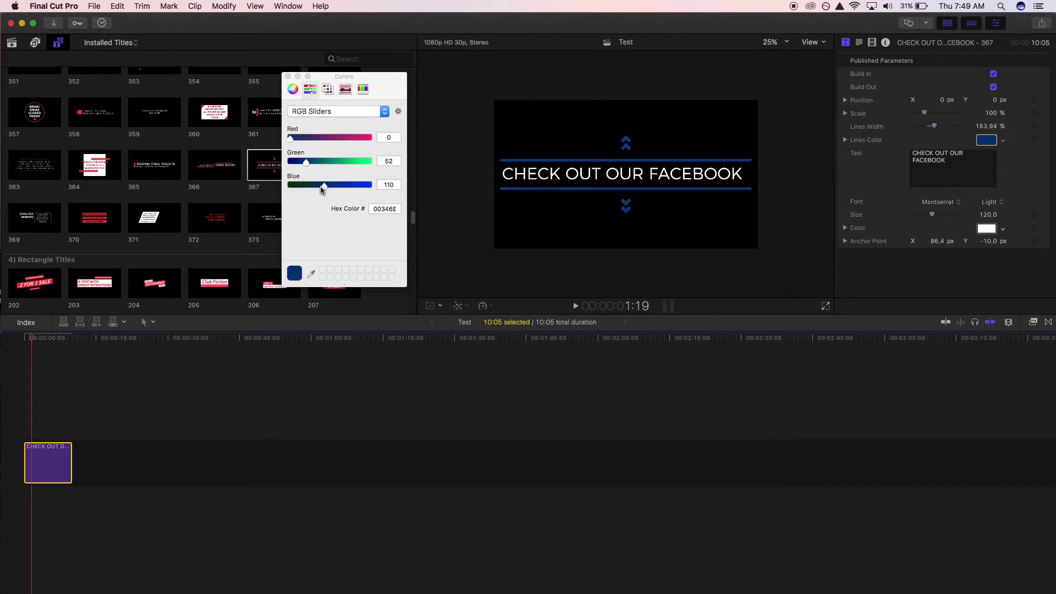
click(288, 75)
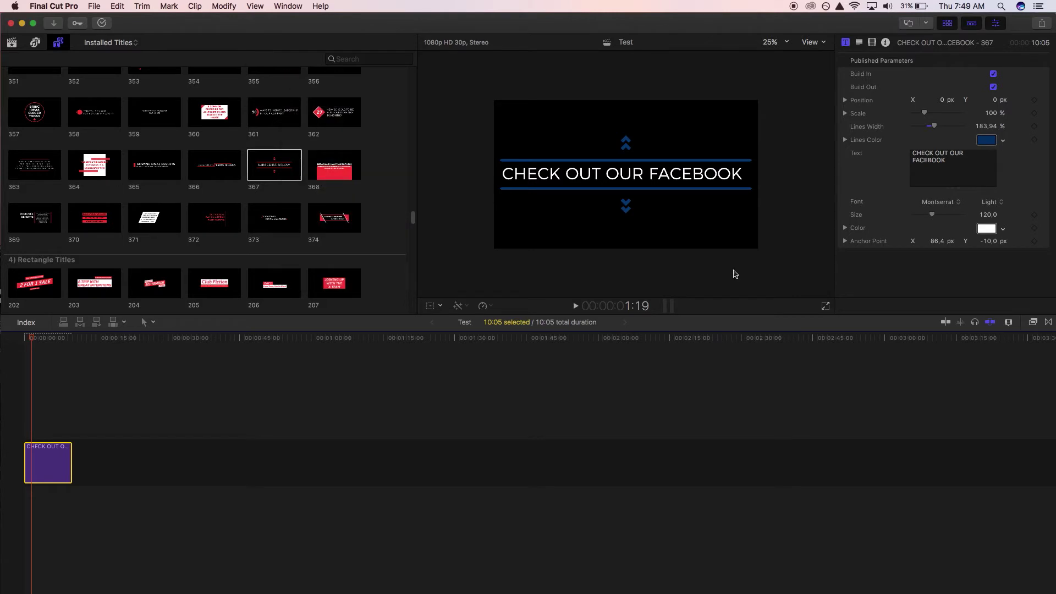
Set the font to Misadventures and nudge Anchor Point Y down to about -9.4 px
click(957, 202)
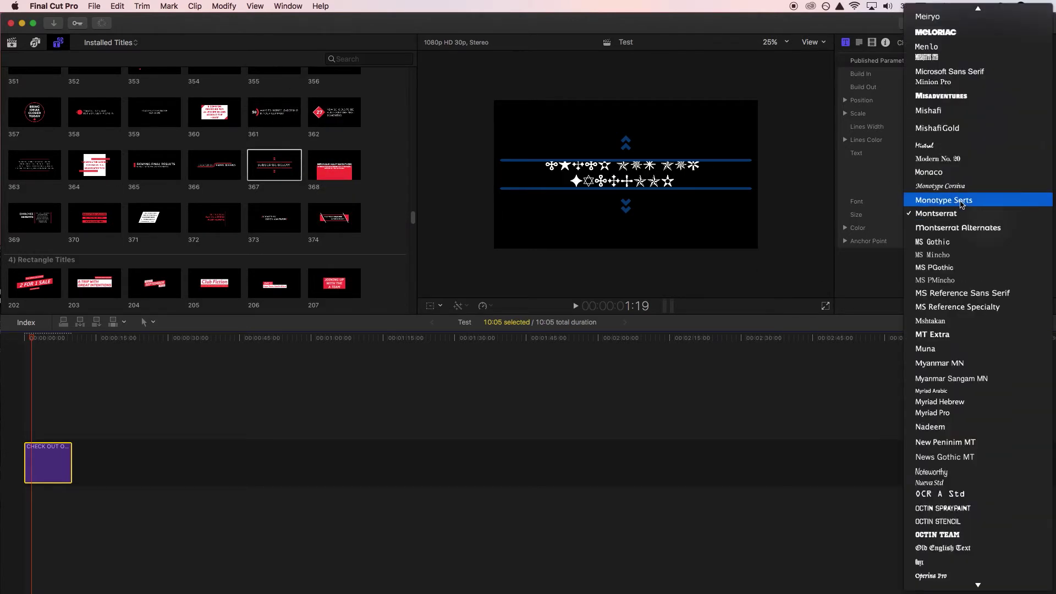
scroll(965, 97, up, 1)
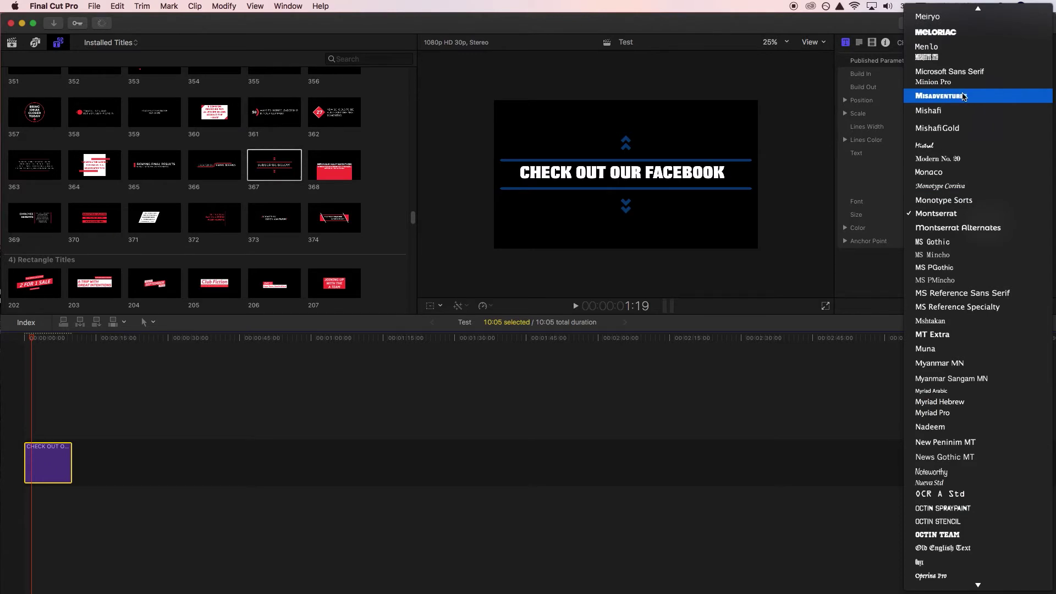
click(963, 96)
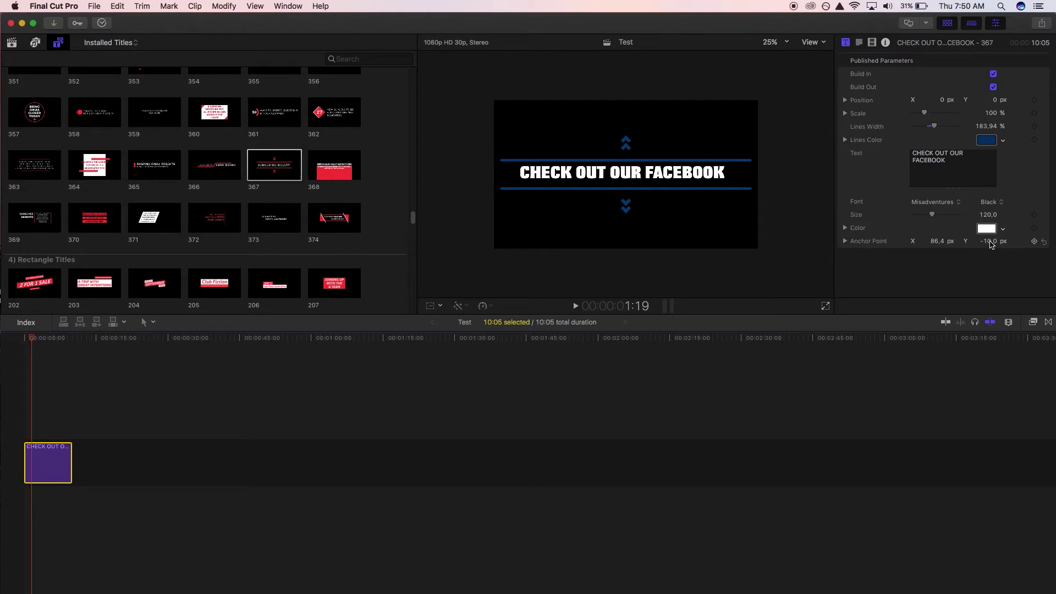
drag(989, 244, 984, 259)
key(Tab)
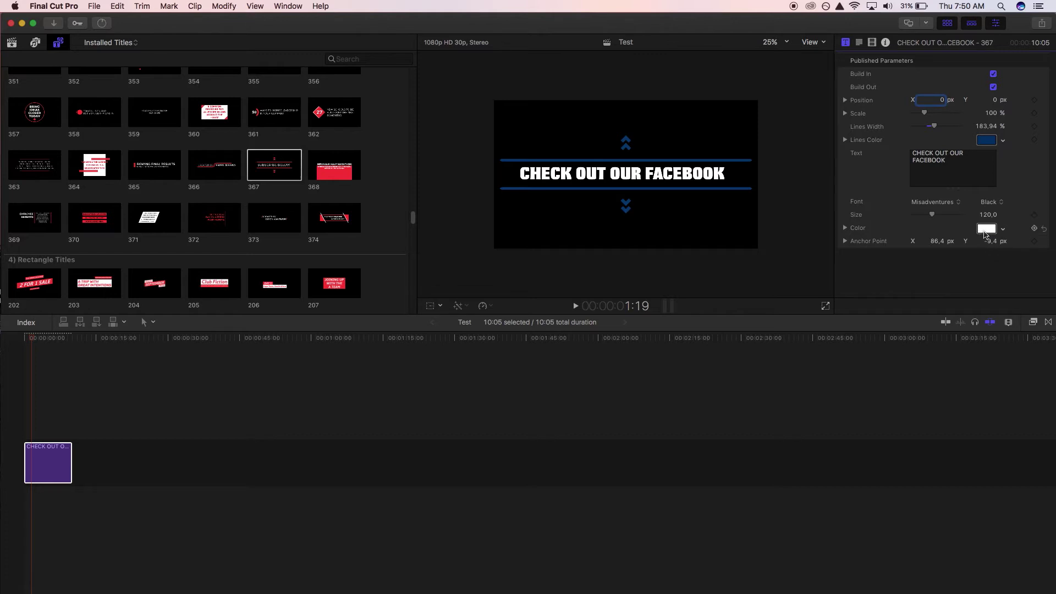
Make the title text a saturated blue
click(987, 228)
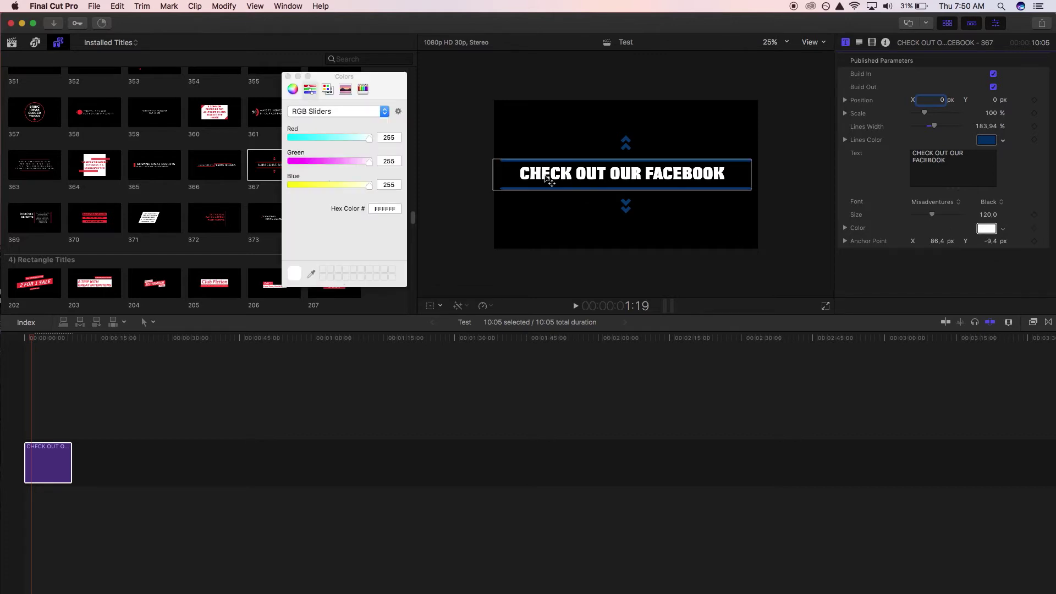
click(340, 161)
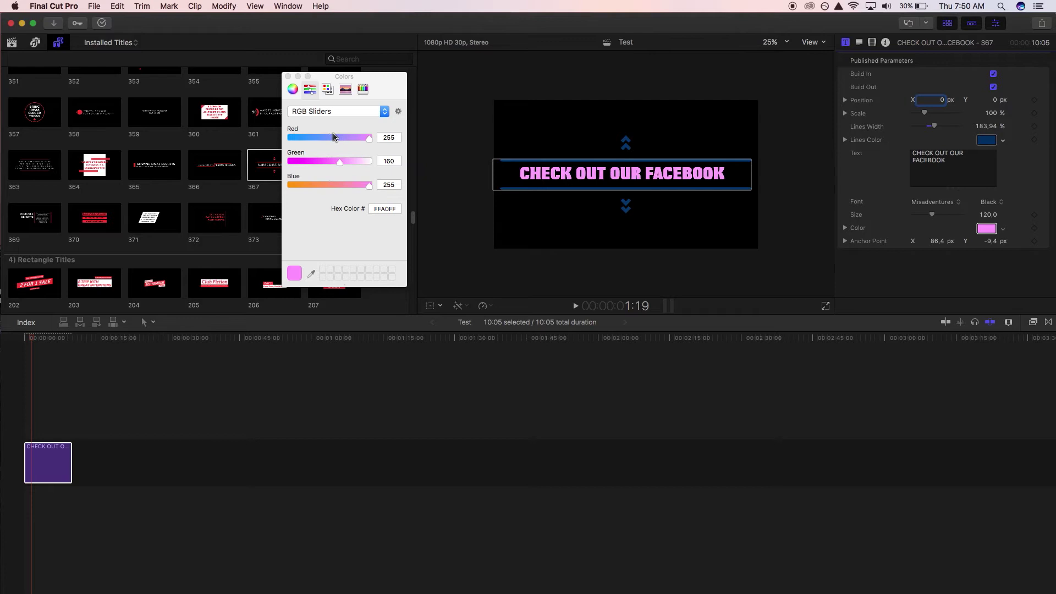
click(316, 138)
drag(313, 140, 300, 141)
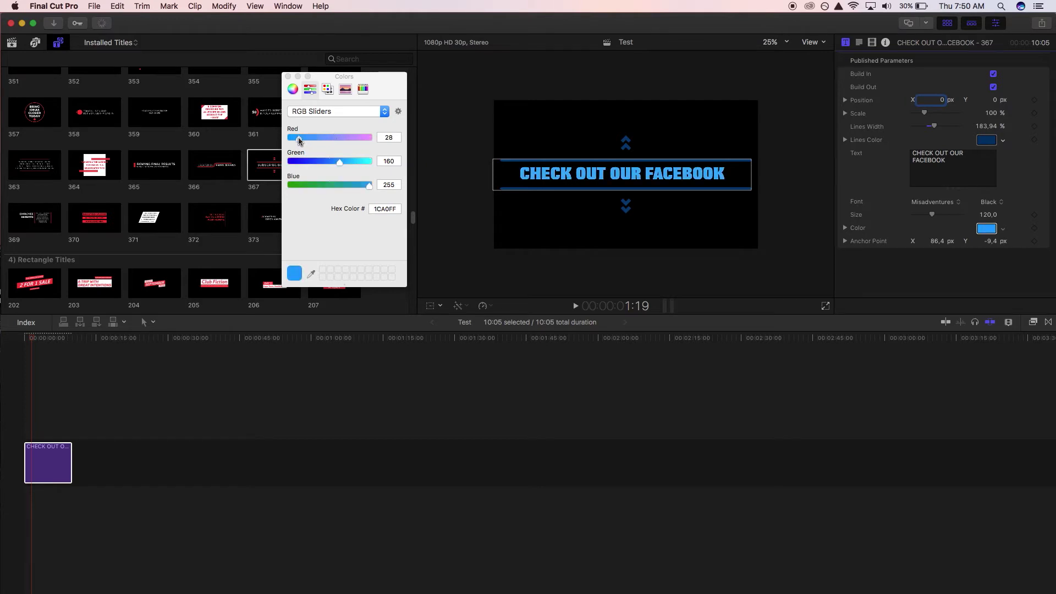
click(288, 76)
Replay the title, narrow Lines Width to 161.76% and shift Anchor Point X to 85.4 px
click(47, 435)
key(space)
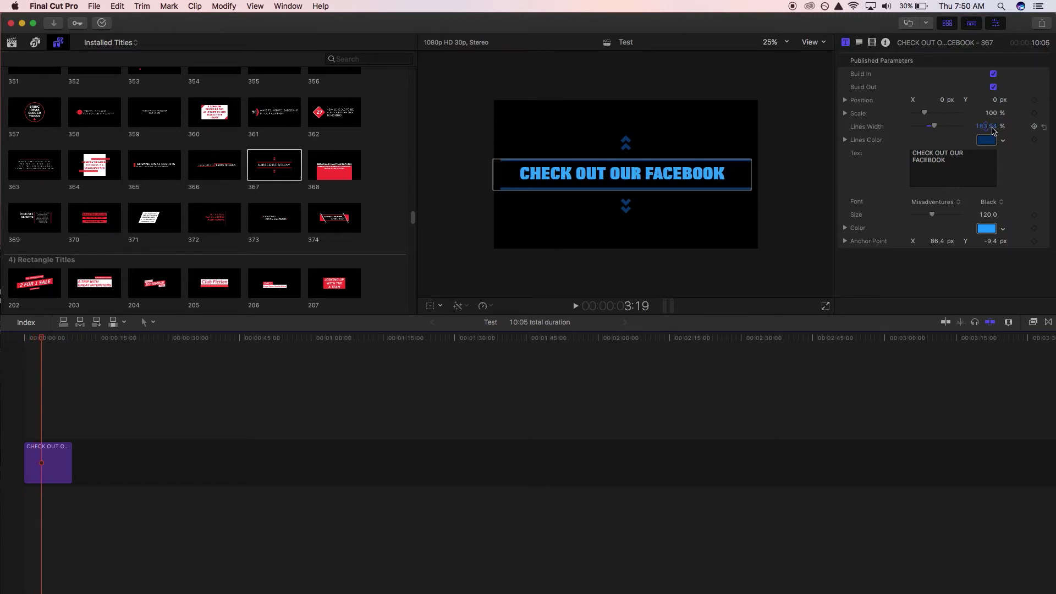
drag(986, 126, 983, 126)
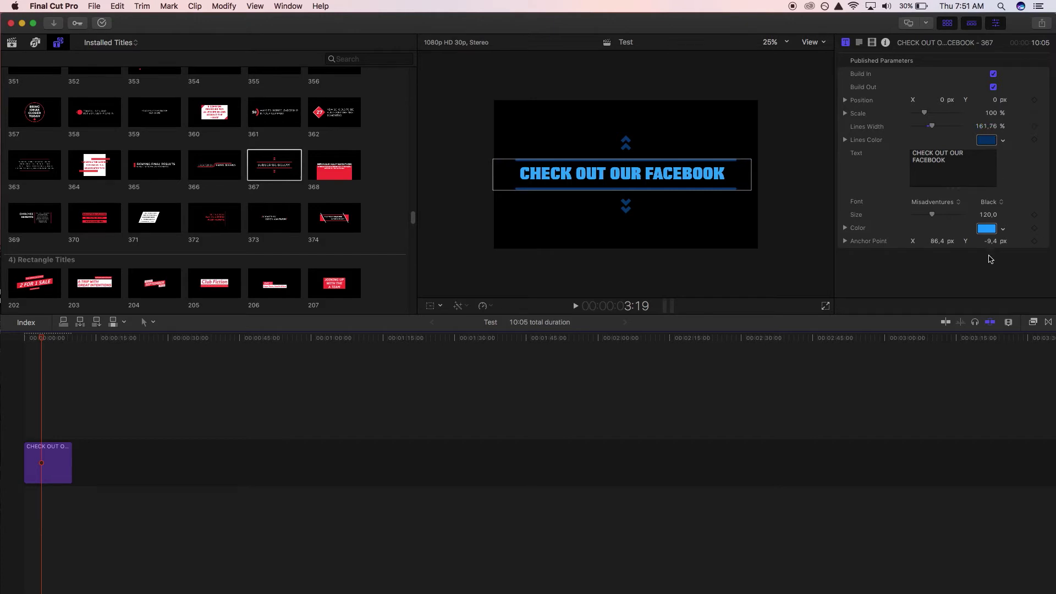
drag(935, 240, 935, 241)
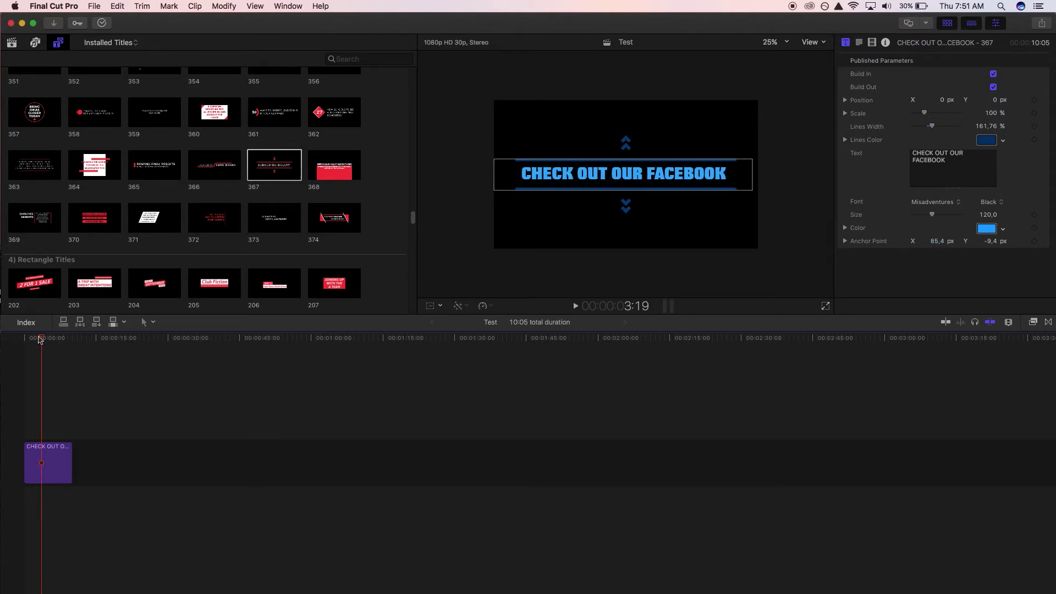
click(52, 386)
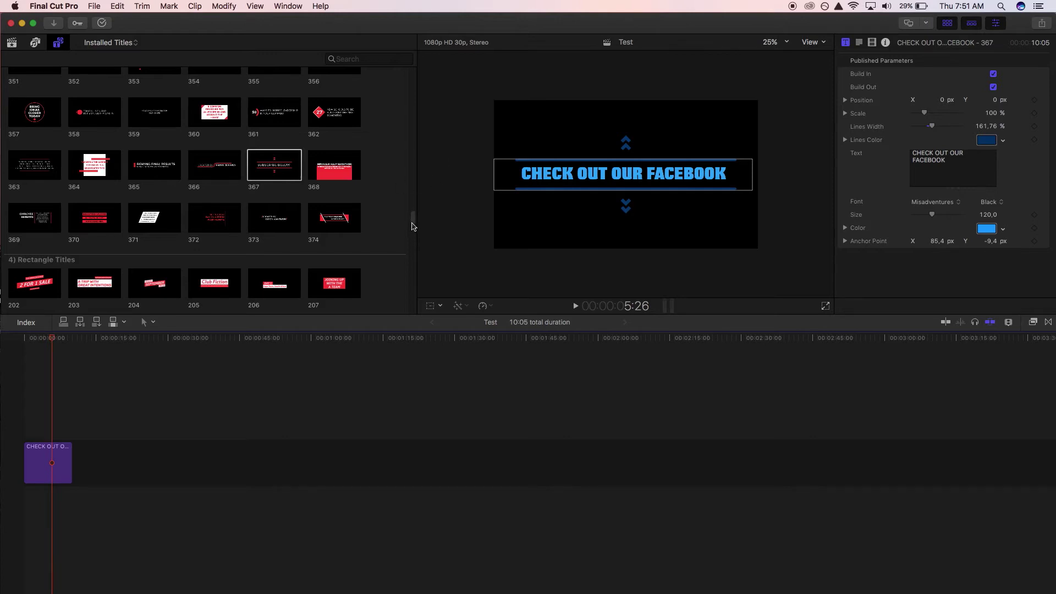
Search the titles for 214 and drag it into the Test timeline
scroll(414, 224, up, 2)
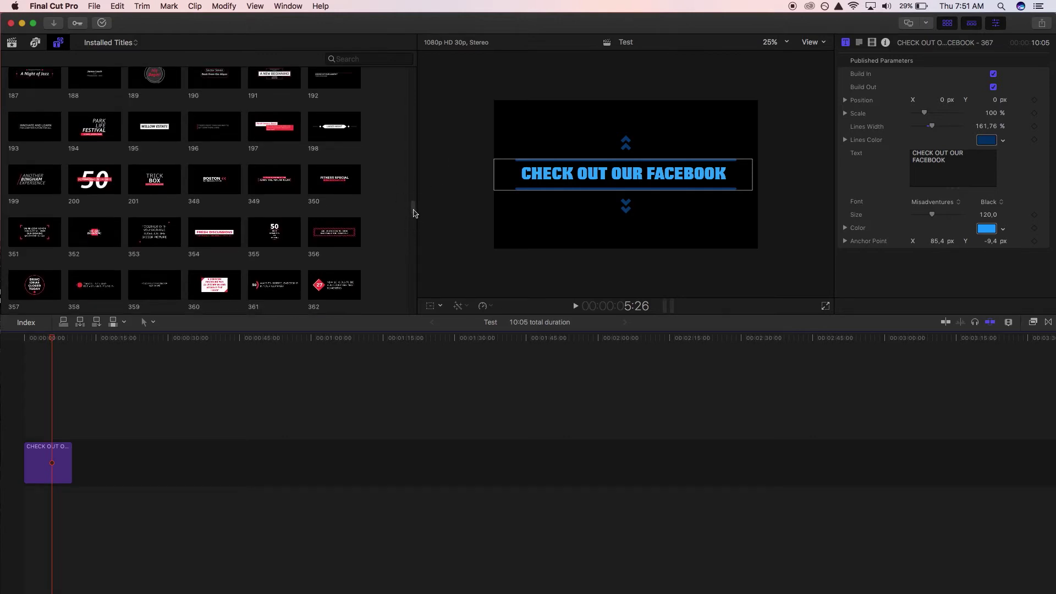
scroll(414, 223, down, 3)
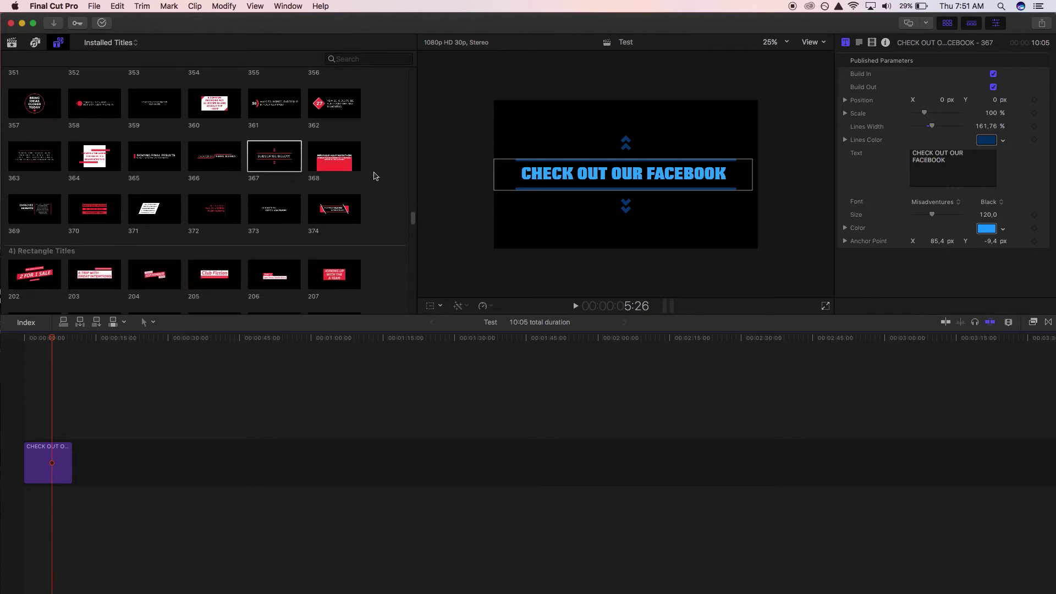
click(361, 59)
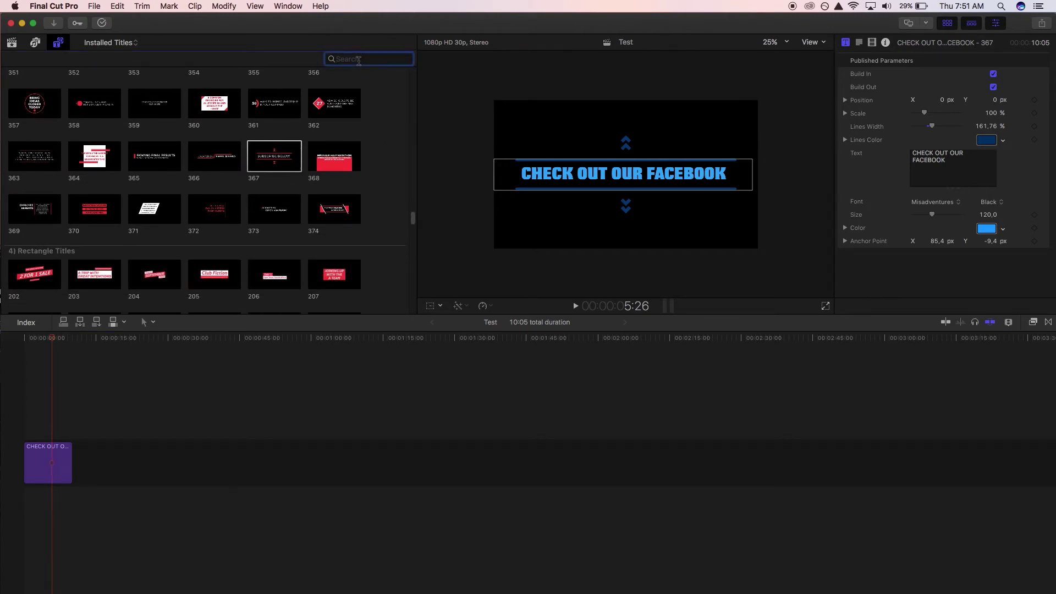
text(214)
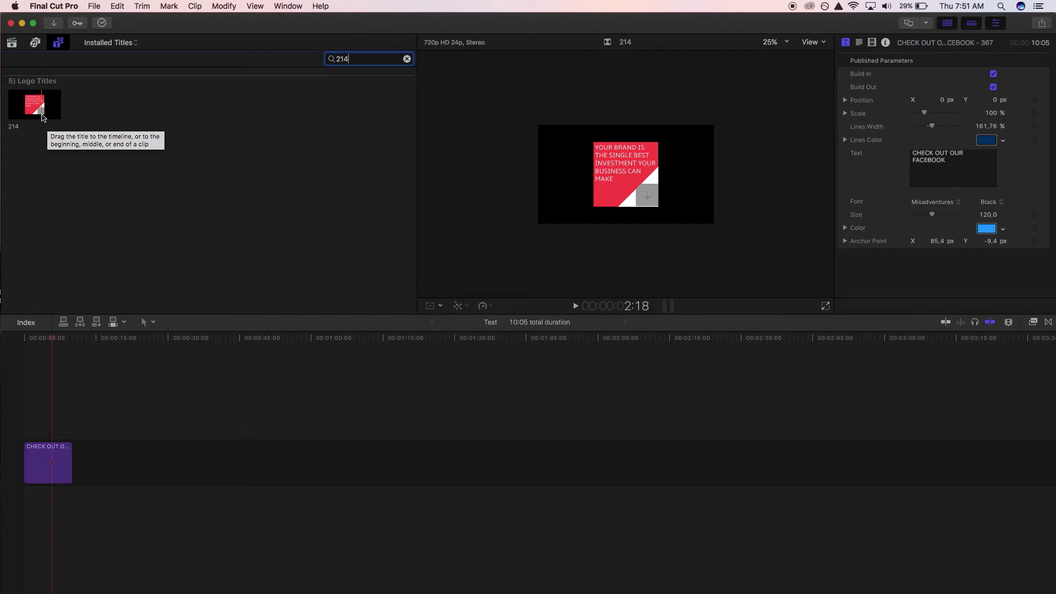
drag(42, 117, 144, 480)
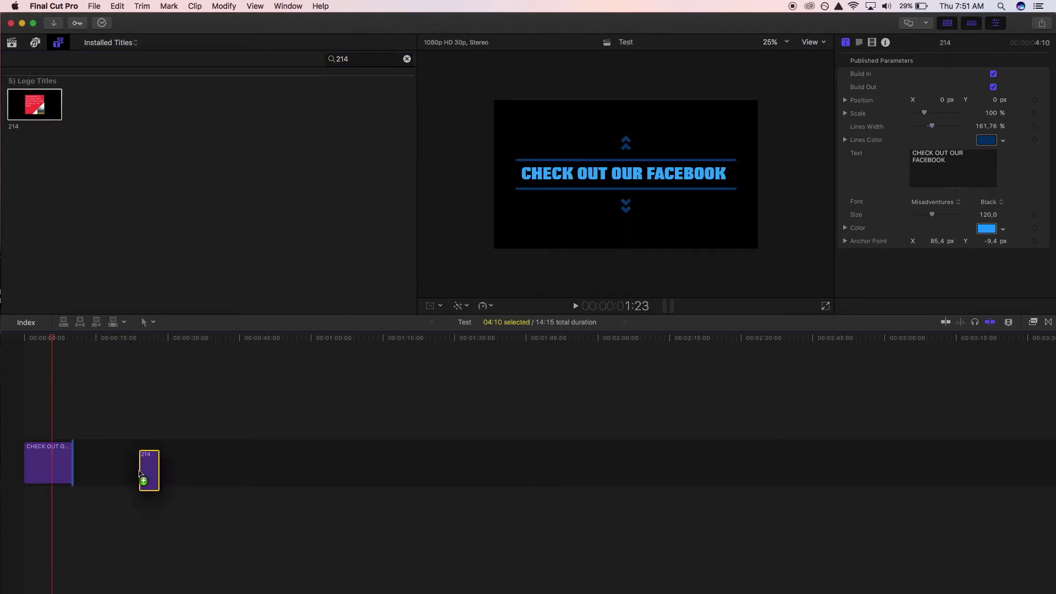
Delete the CHECK OUT OUR FACEBOOK title and preview title 214 playing
click(51, 474)
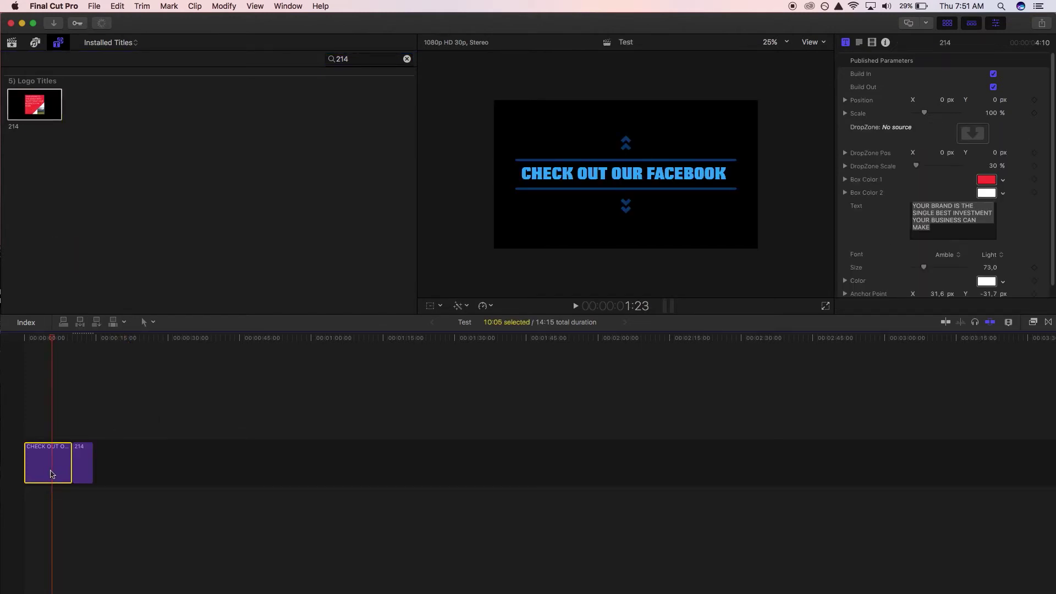
key(Delete)
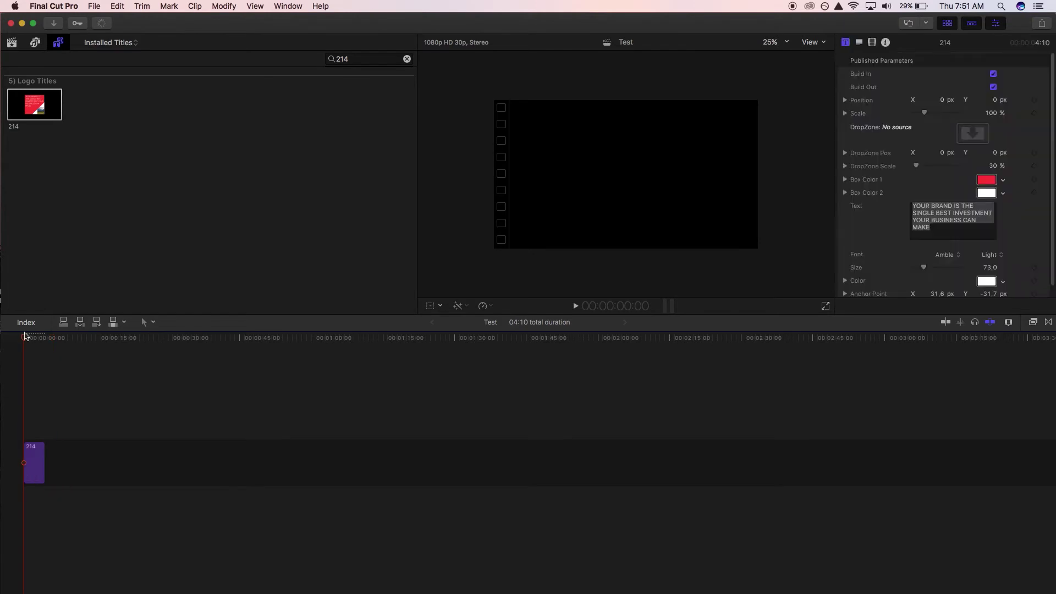
key(space)
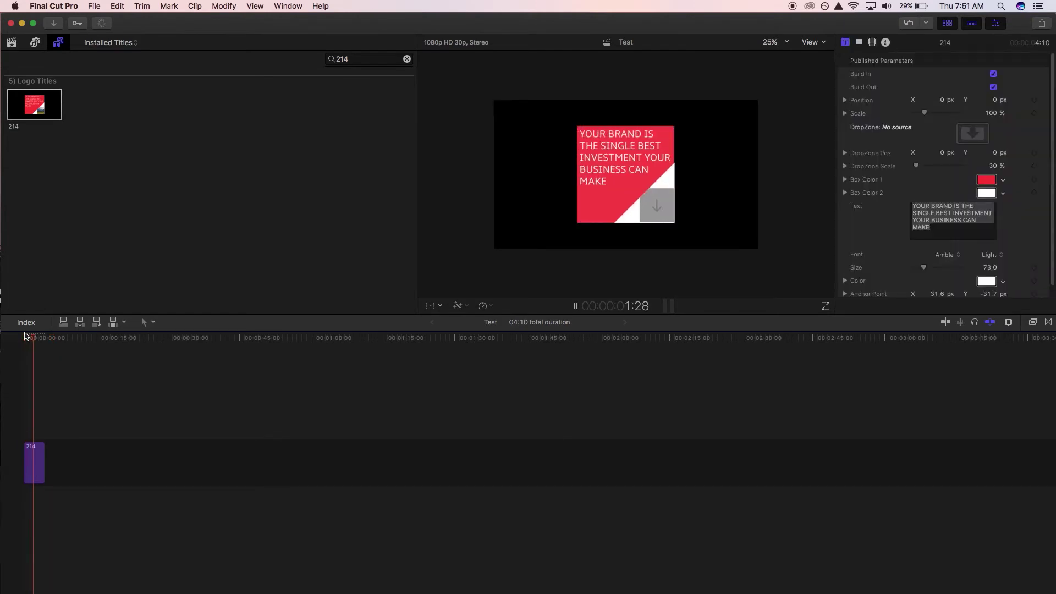
key(space)
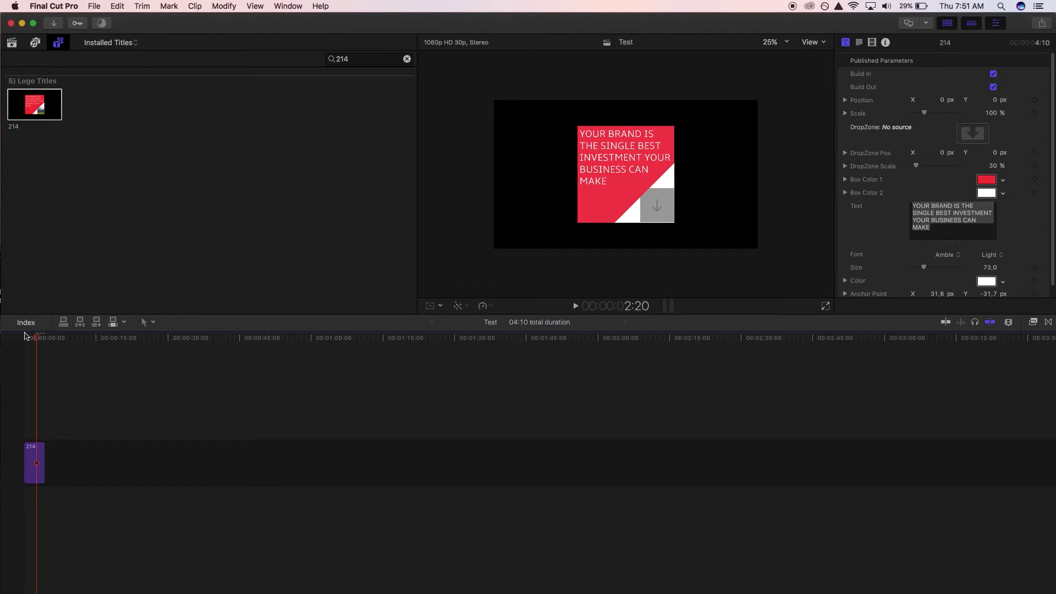
Import Envato.png from the envato logo folder via File > Import > Media
click(94, 5)
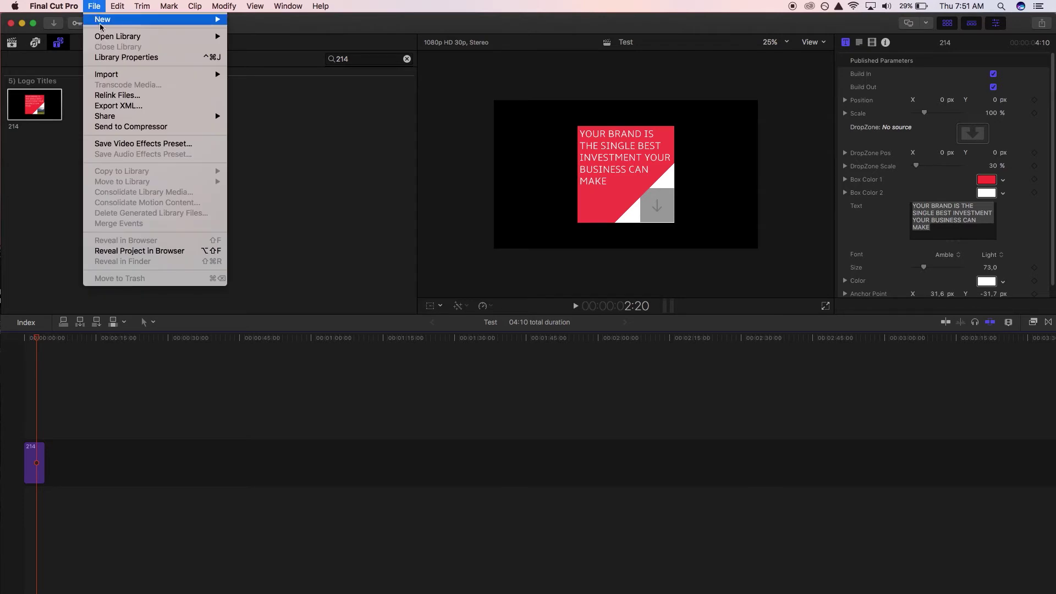
mouse_move(120, 76)
click(247, 74)
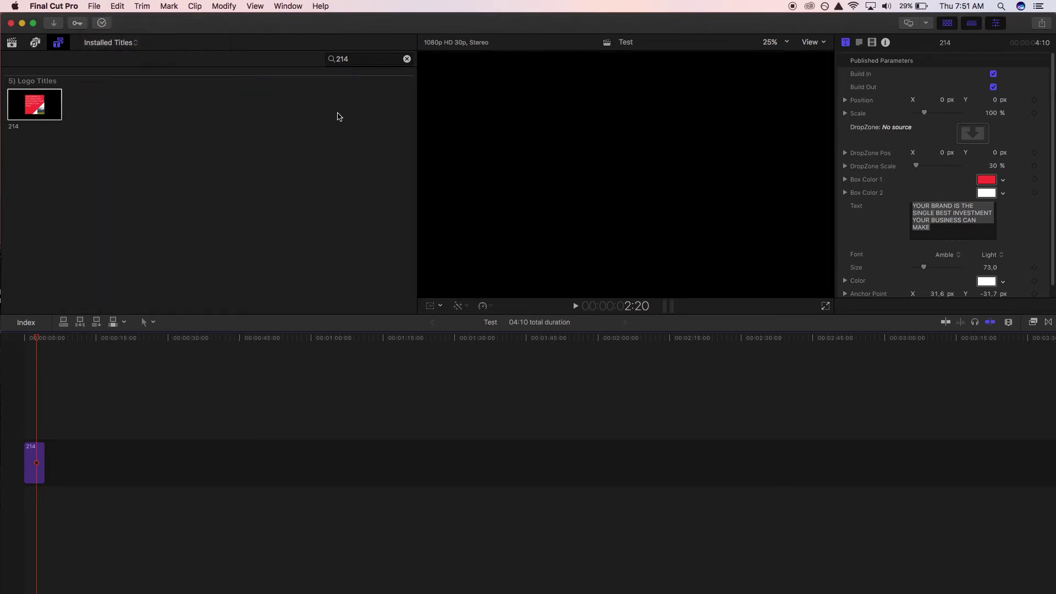
scroll(448, 387, down, 10)
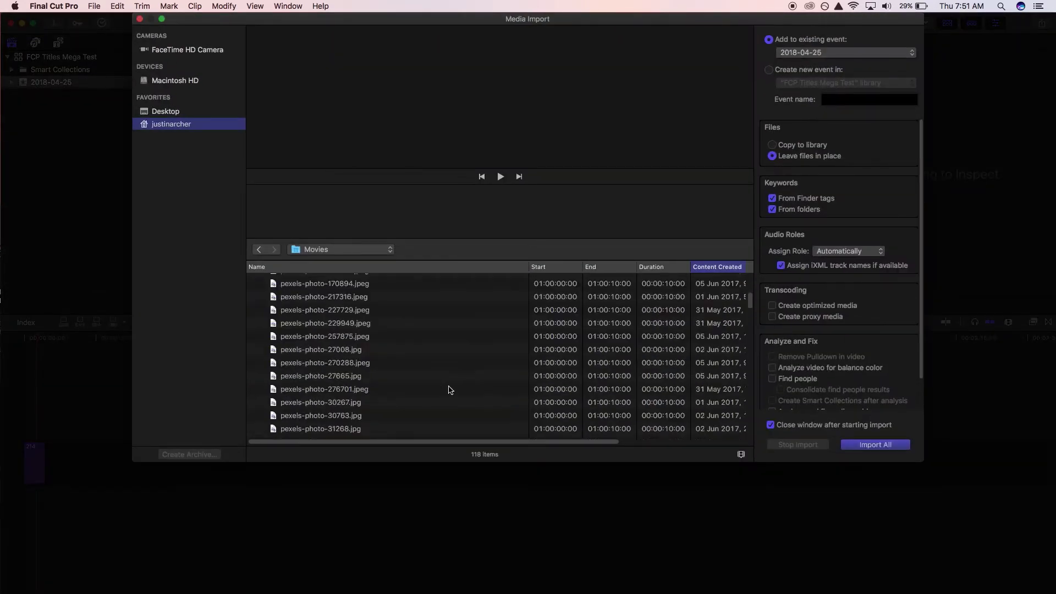
click(289, 366)
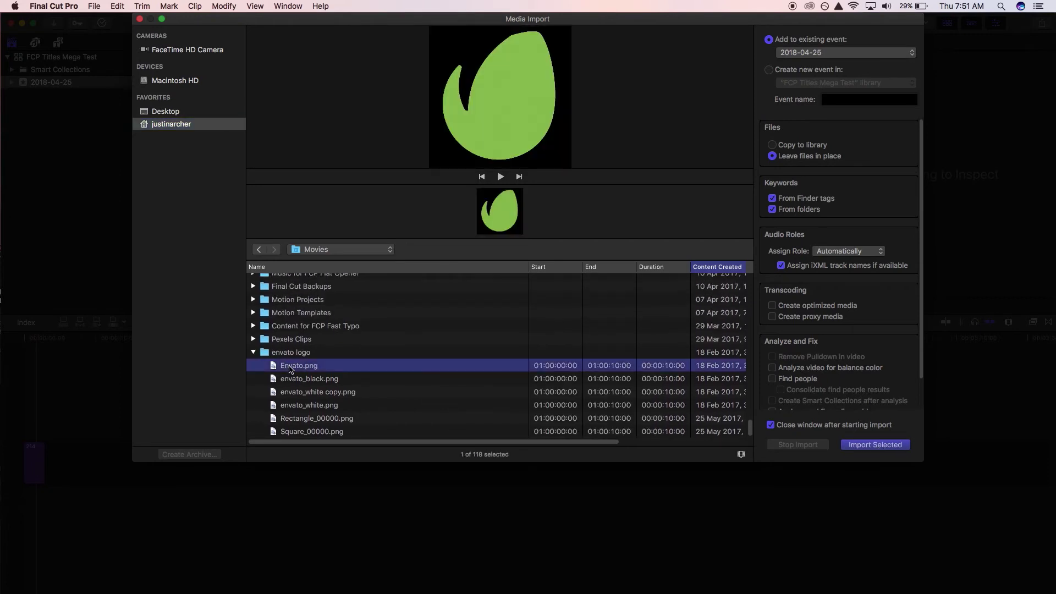
click(880, 444)
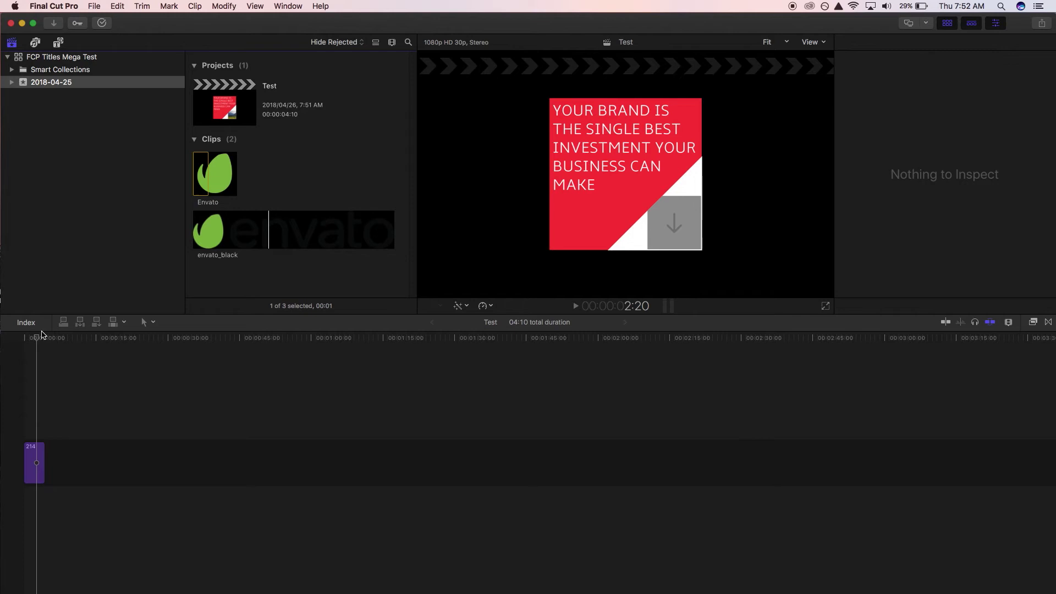
Apply the green Envato logo clip to title 214's DropZone, shown at 30% scale
key(super+minus)
key(super+4)
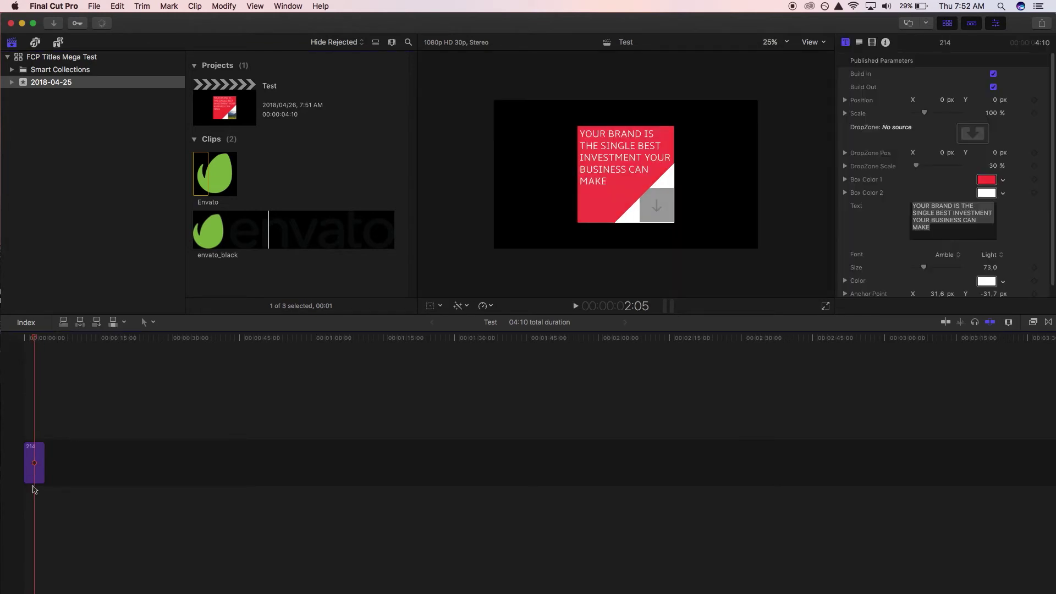
click(35, 477)
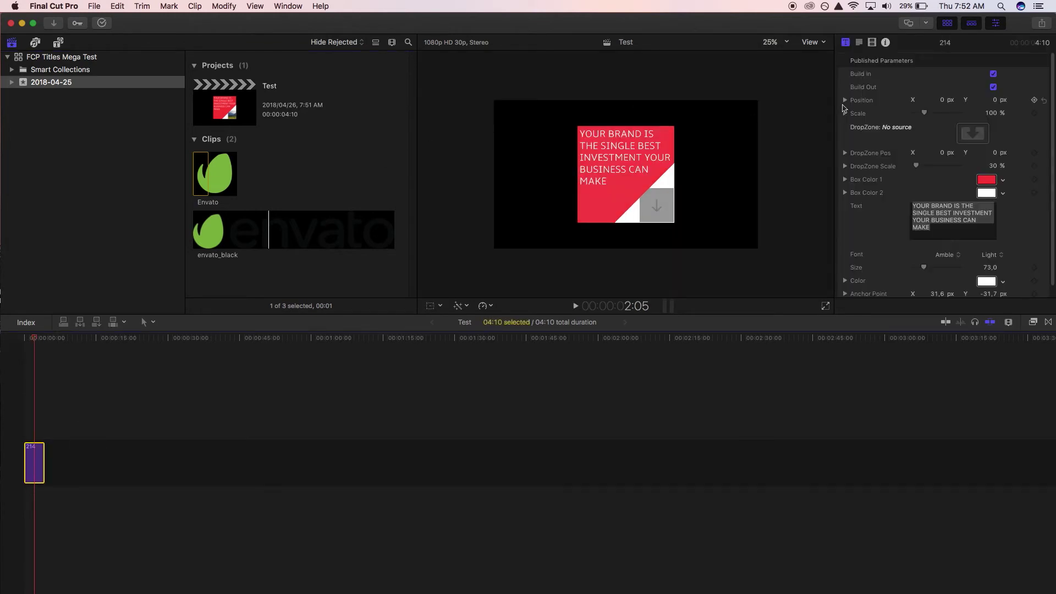
click(973, 135)
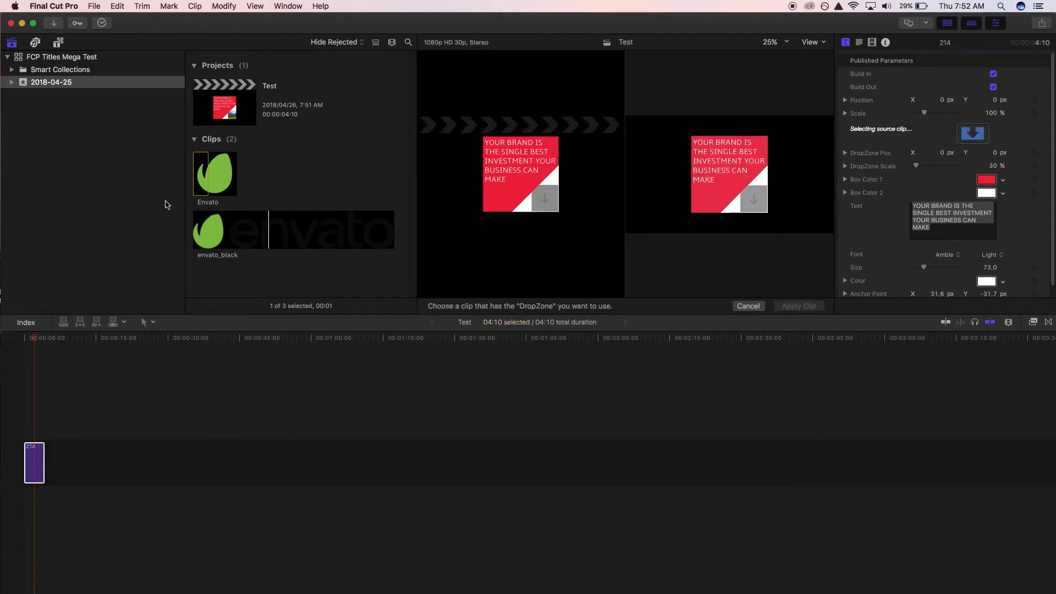
click(218, 168)
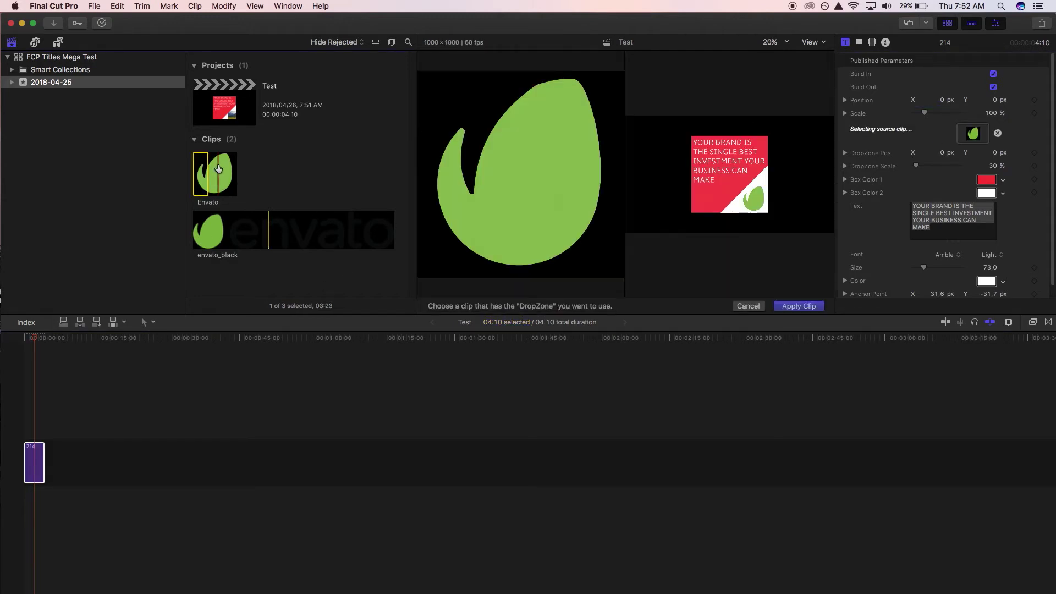
click(809, 310)
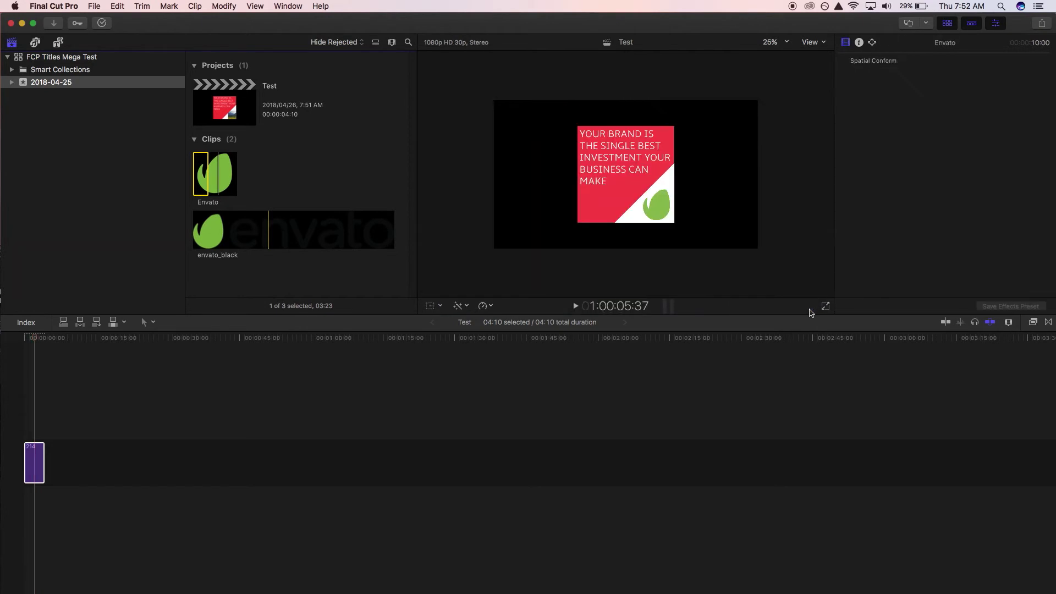
click(34, 341)
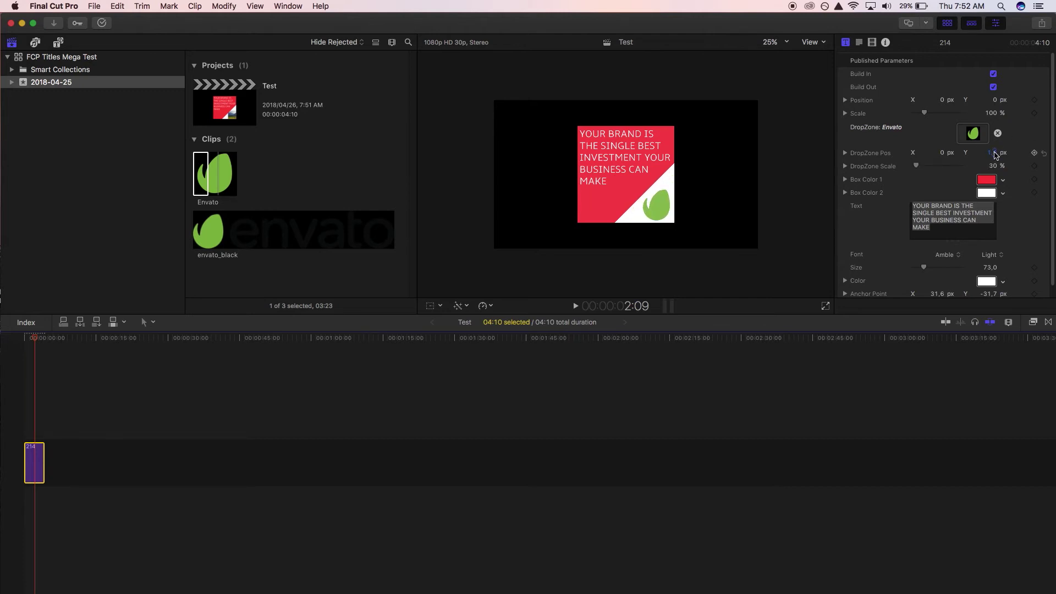
Set DropZone Pos Y to -2, enter CHECK BACK AT OUR YOUTUBE CHANNEL FOR FCP TUTORIALS COMING SOON, and make it Bold
drag(996, 155, 989, 156)
click(942, 227)
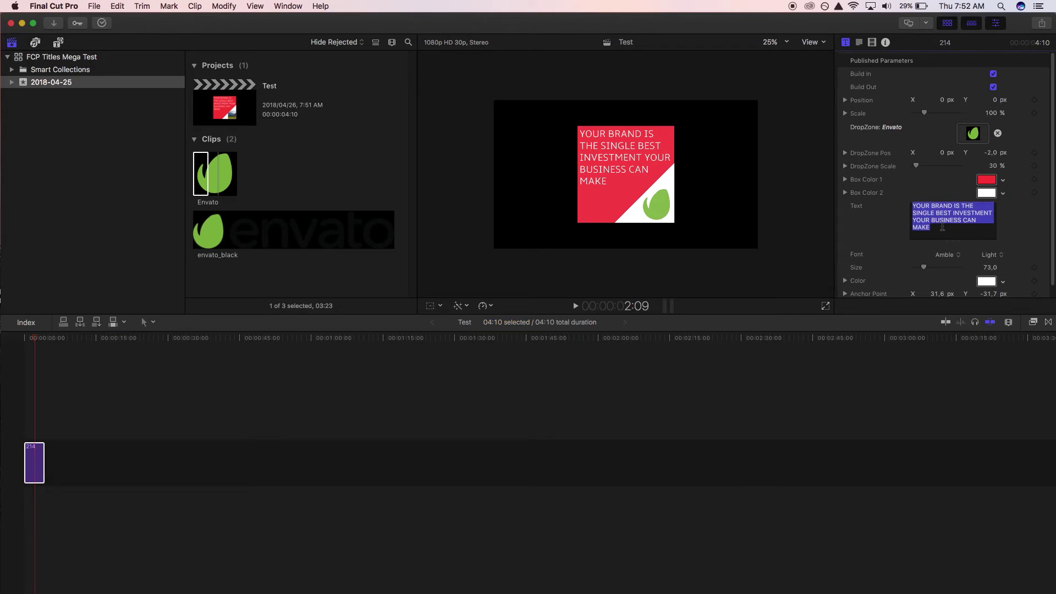
text(CHECK )
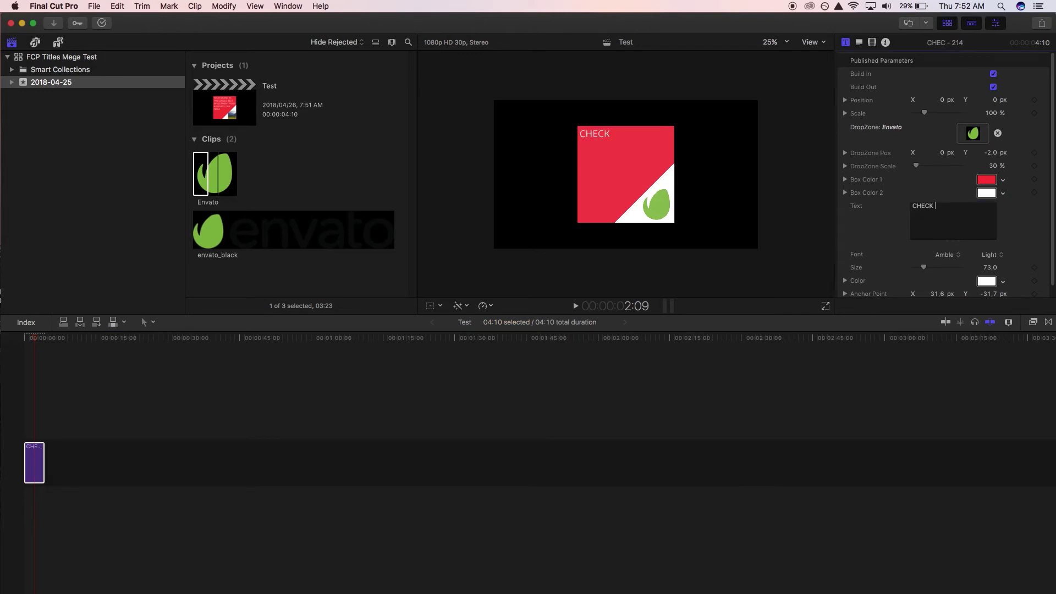
text(BACK AT OUR YO)
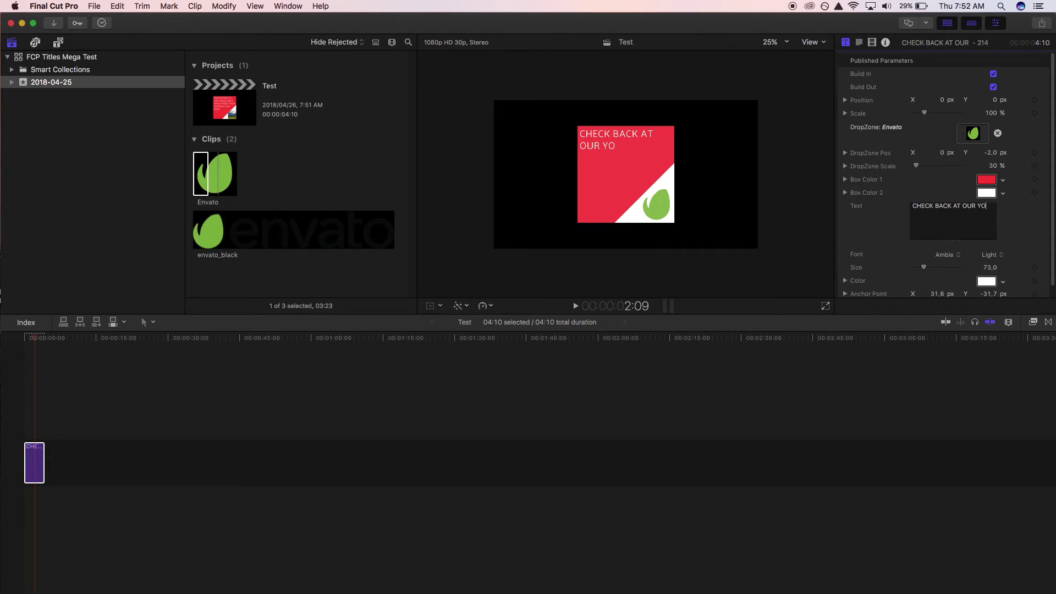
text(UTUBE CHANNEL FOR FCP TUTORIALS COMING SOON)
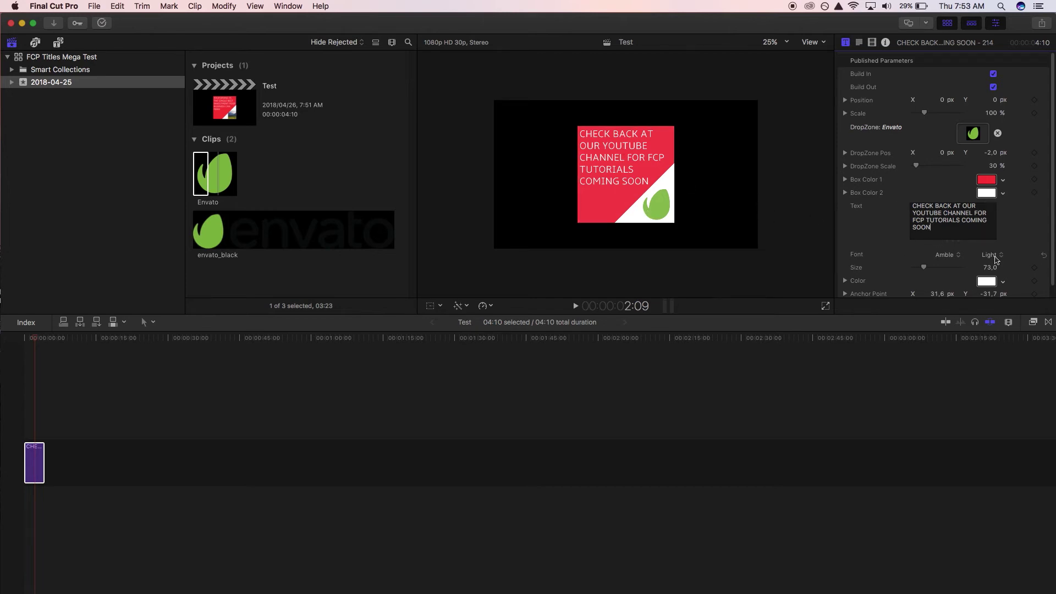
click(995, 259)
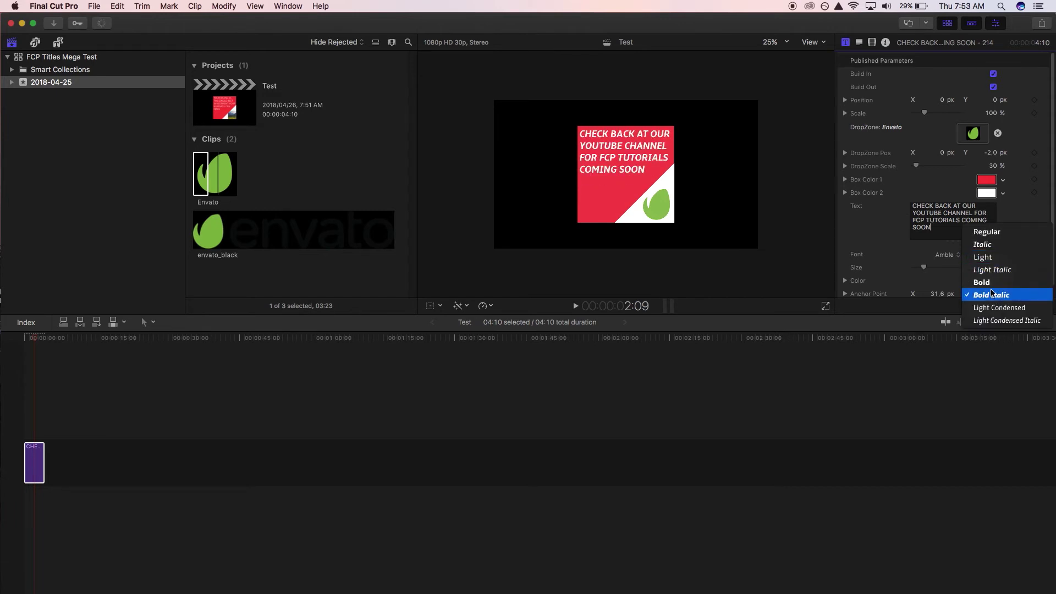
click(989, 285)
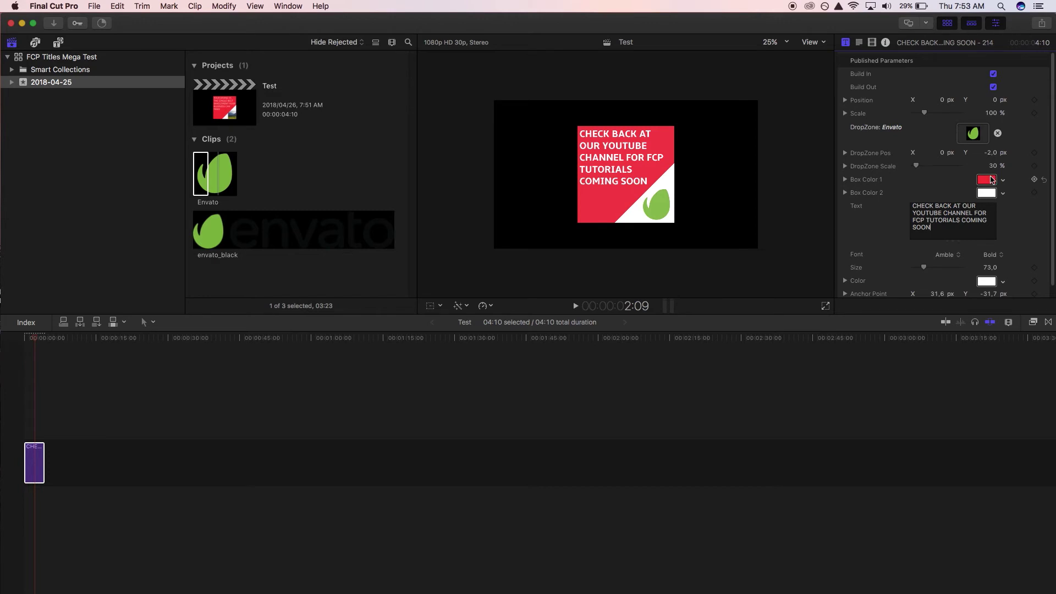
Change Box Color 1 from red to purple
click(986, 180)
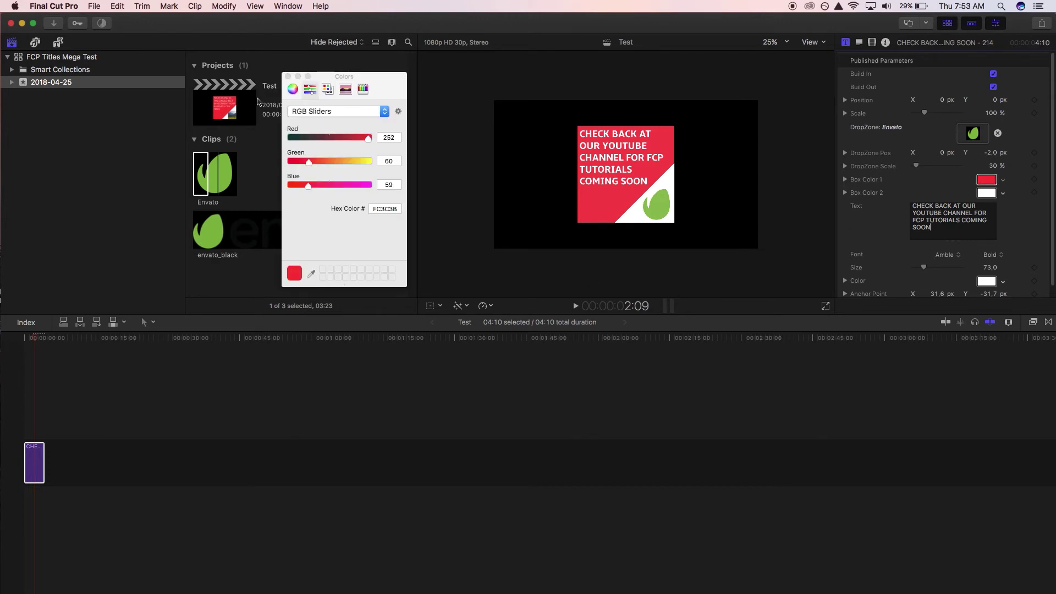
drag(313, 138, 292, 138)
drag(328, 185, 358, 185)
drag(311, 138, 337, 136)
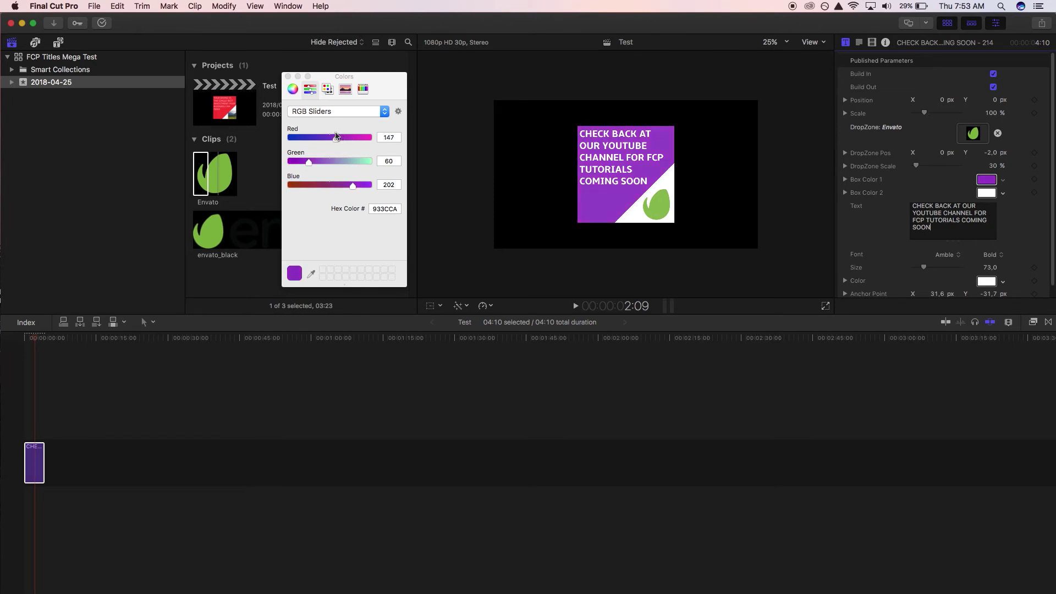
click(288, 76)
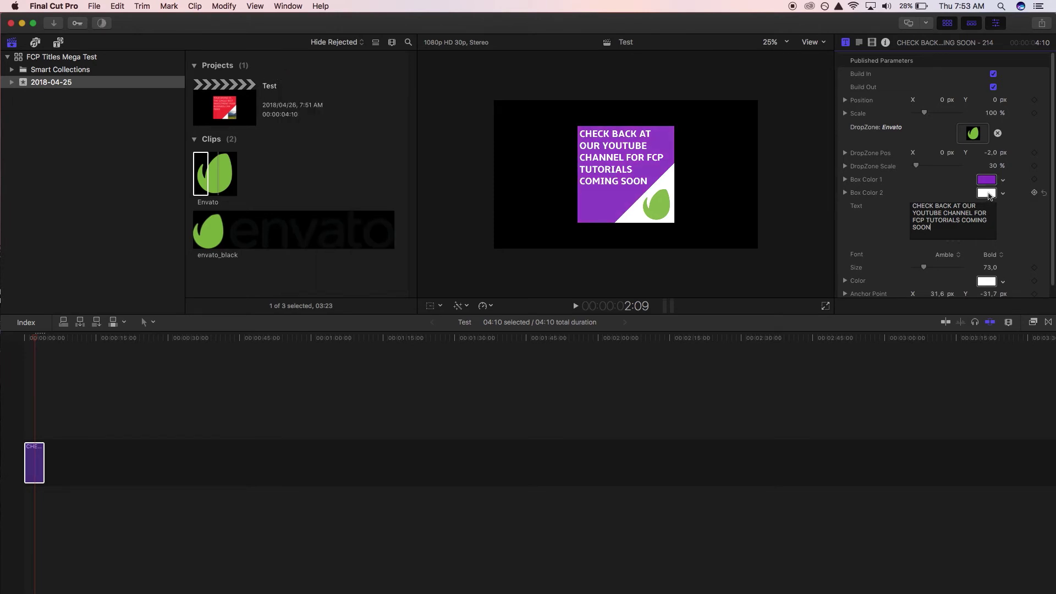
Set Box Color 2 to dark gray-brown 54433F
click(987, 194)
click(293, 161)
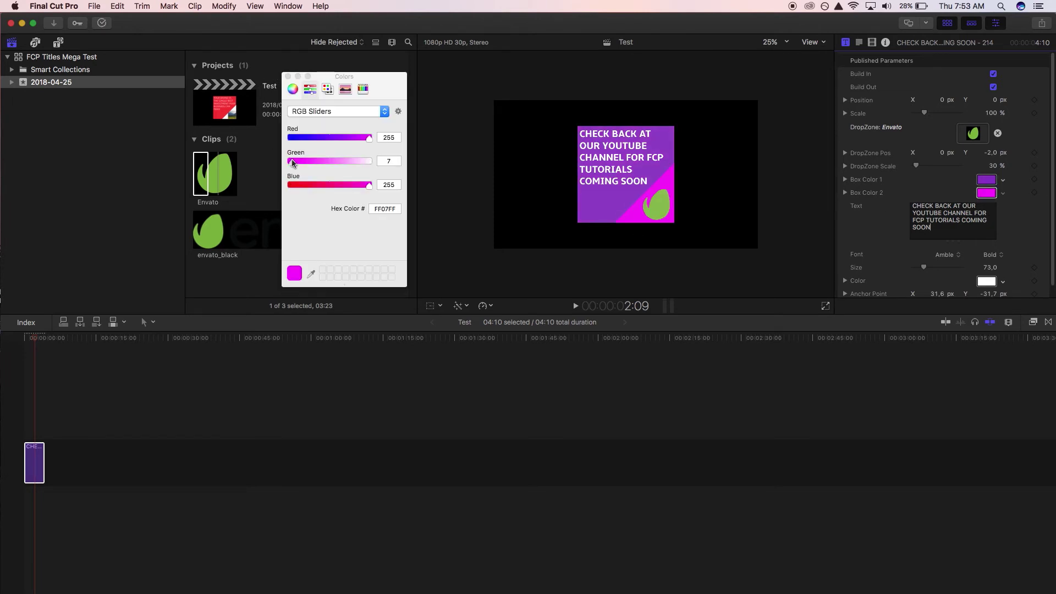
click(292, 138)
click(291, 184)
click(309, 185)
click(311, 161)
click(317, 139)
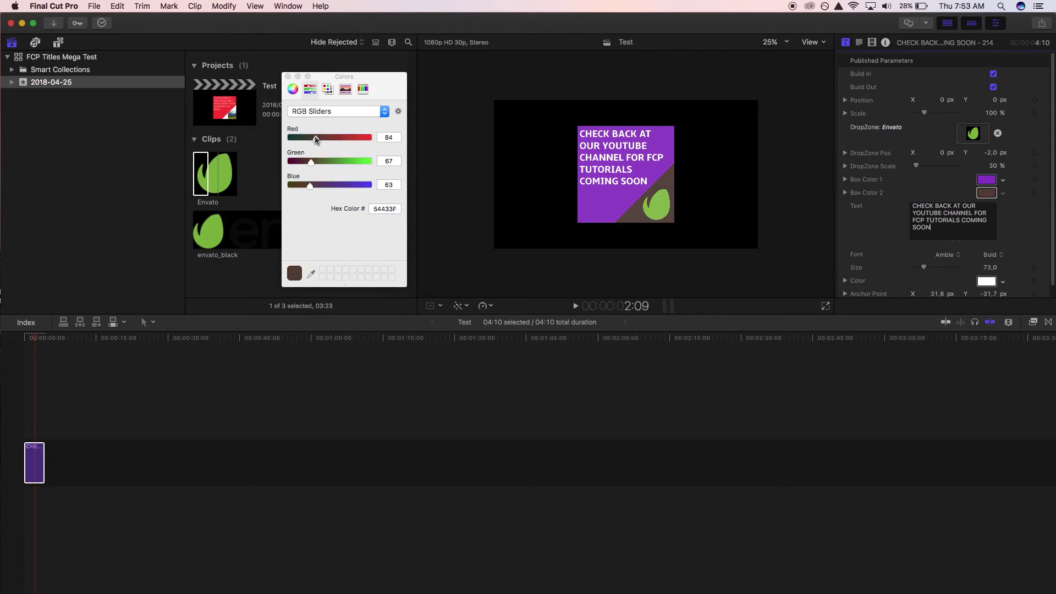
click(287, 77)
Lengthen the title clip to 10:20 and play back the recoloured title
click(35, 456)
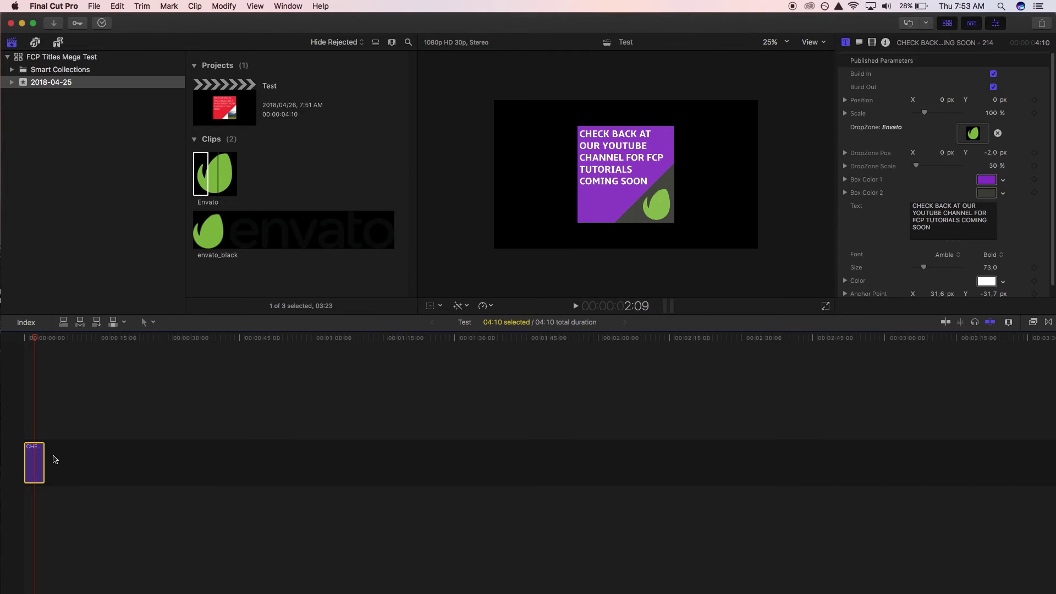
drag(44, 462, 75, 462)
click(53, 391)
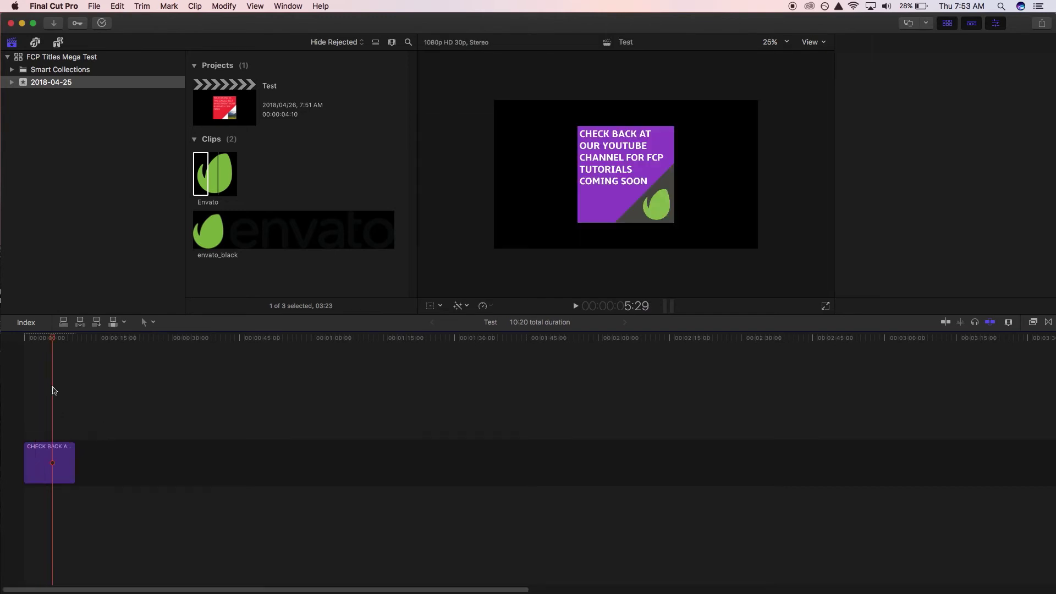
key(space)
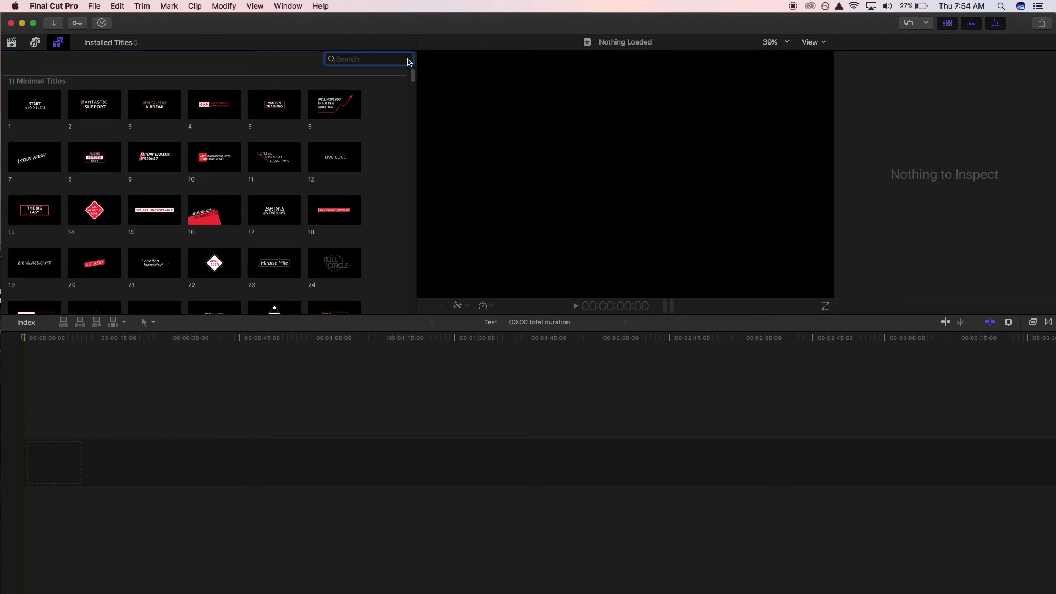
Find title 378 in the Titles browser, place it at the timeline start, and preview its animation
text(378)
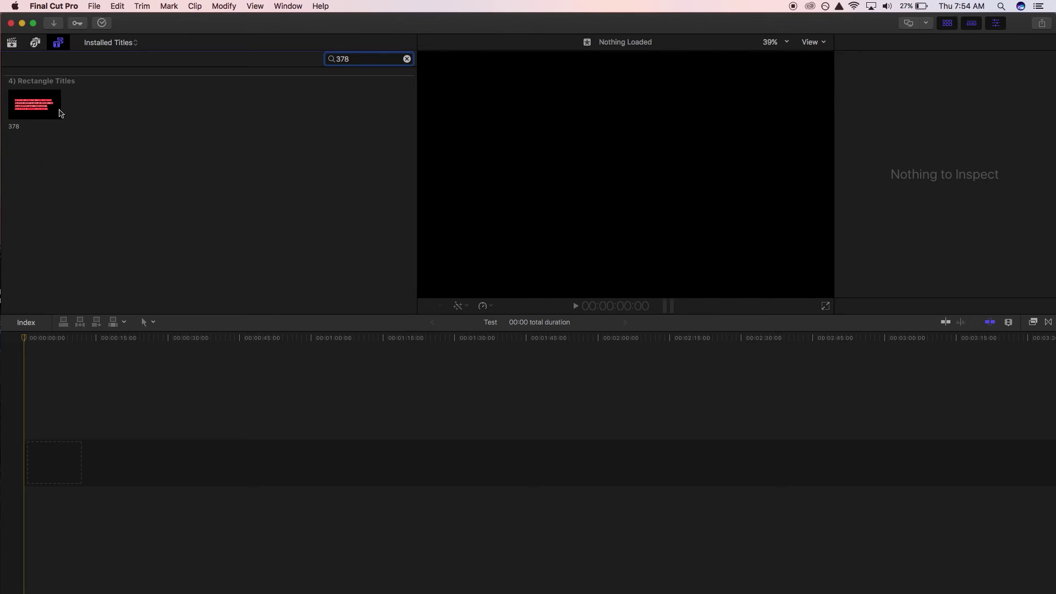
drag(38, 103, 64, 447)
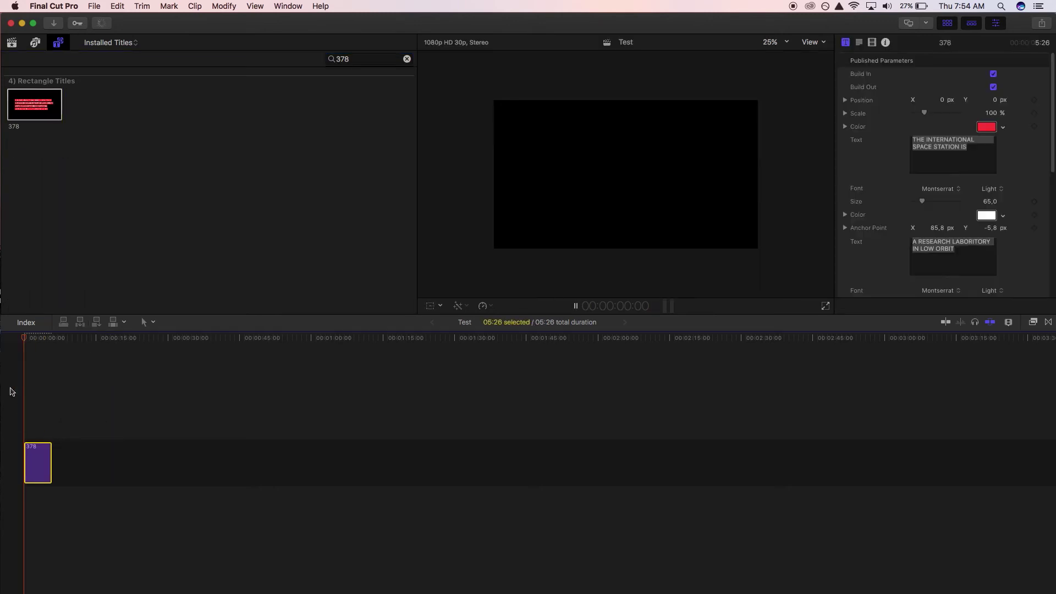
key(space)
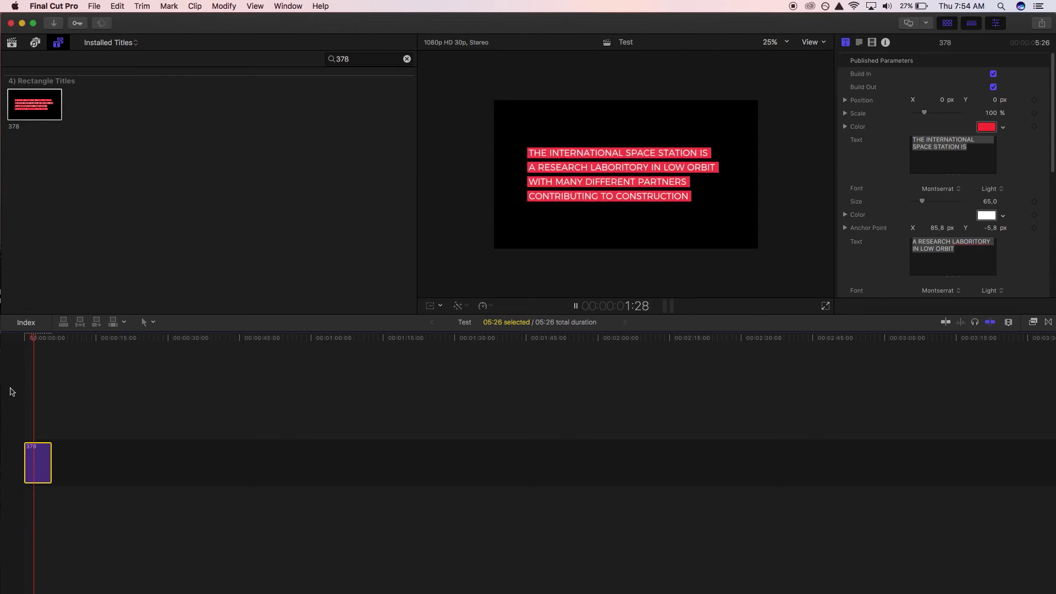
key(space)
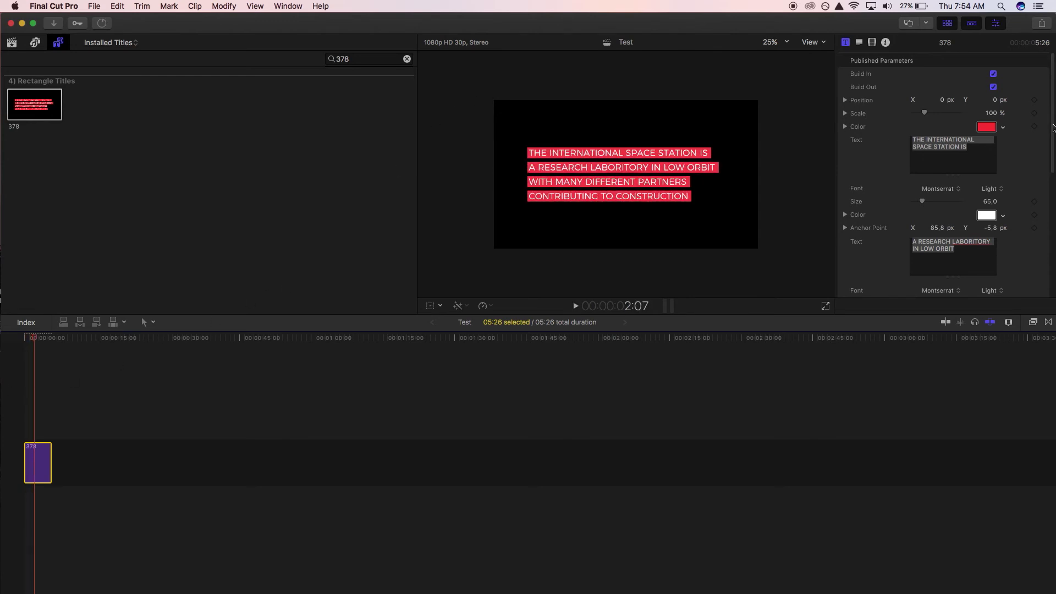
scroll(1034, 129, down, 10)
scroll(1029, 130, up, 8)
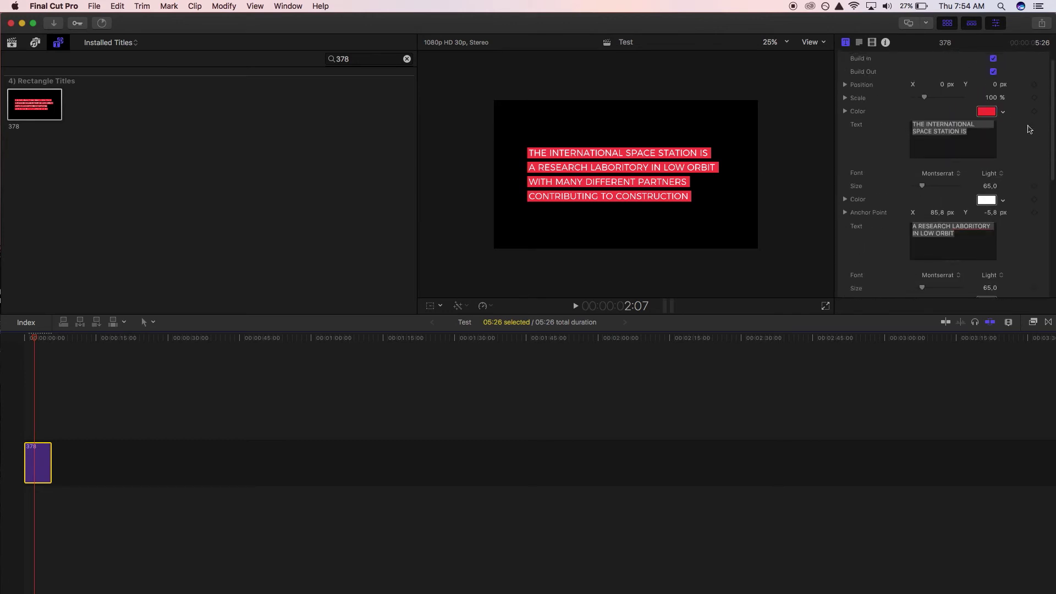
scroll(1029, 130, up, 2)
Replace the title's first line with 'IN THE LAST YEAR WE HAVE UPDATED'
click(976, 153)
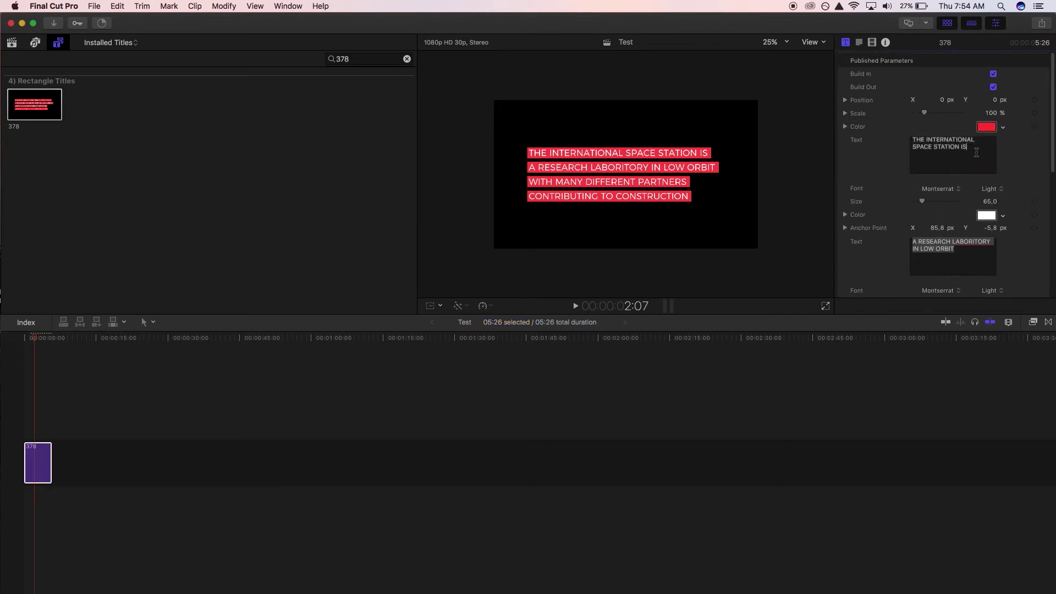
key(BackSpace)
key(BackSpace)
key(BackSpace)
key(BackSpace)
key(BackSpace)
key(BackSpace)
key(BackSpace)
key(BackSpace)
key(BackSpace)
key(BackSpace)
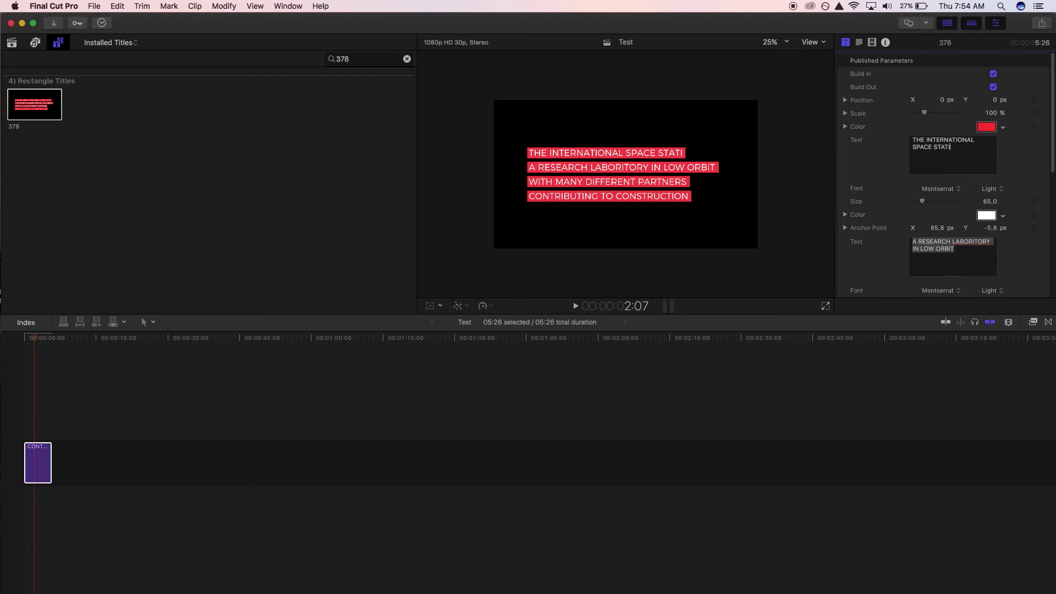
key(BackSpace)
key(BackSpace)
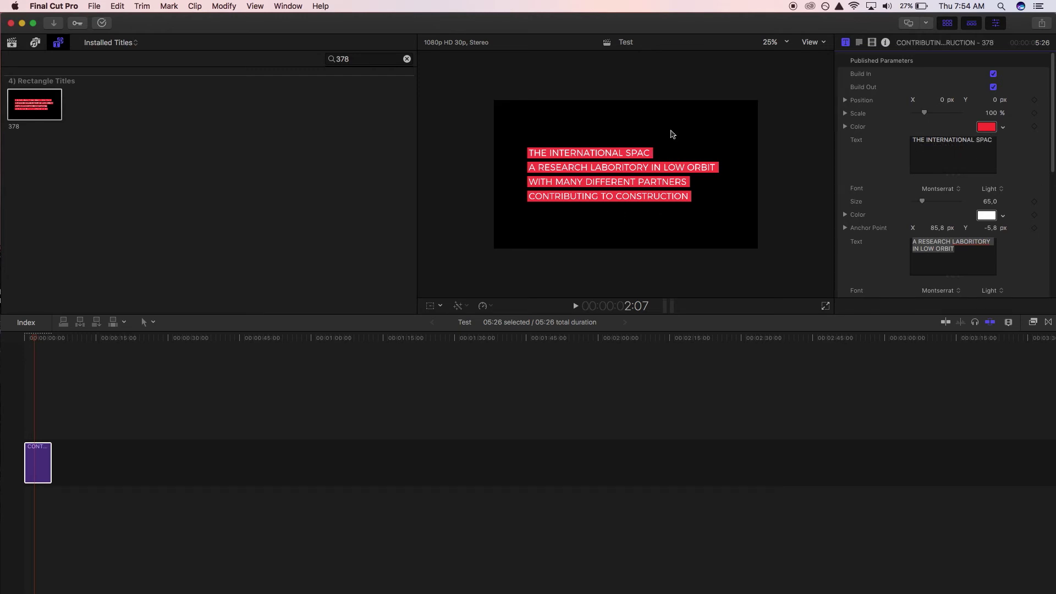
double_click(963, 141)
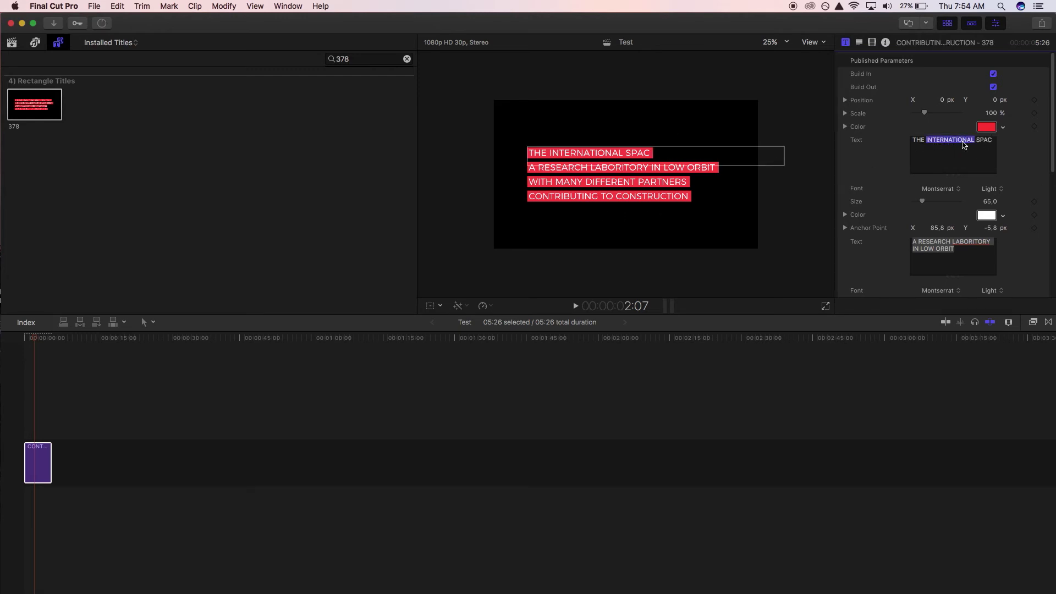
key(super+a)
text(IN THE LAST YEAR WE HAVE UPDATED)
Set lines two and three to 'OUR PROJECT WITH 150 TITLES AND LOOK' / 'FORWARD TO ADDING MANY MORE' and empty line four
triple_click(964, 253)
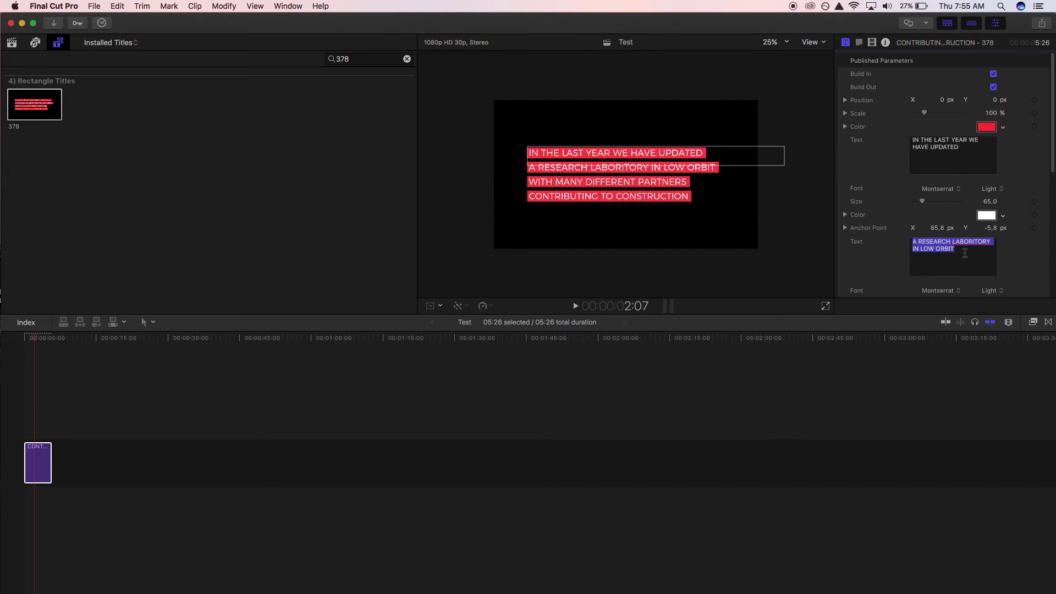
text(OUR PROJECT WITH 150 TITLES AND LOOK)
key(Tab)
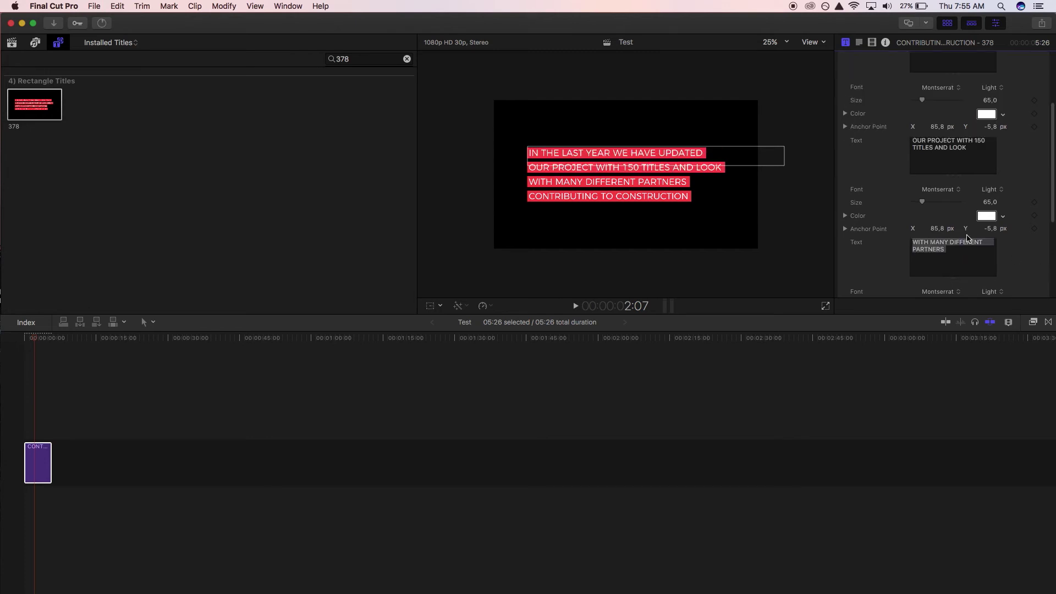
text(FORWARD TO ADDING MANY MORE)
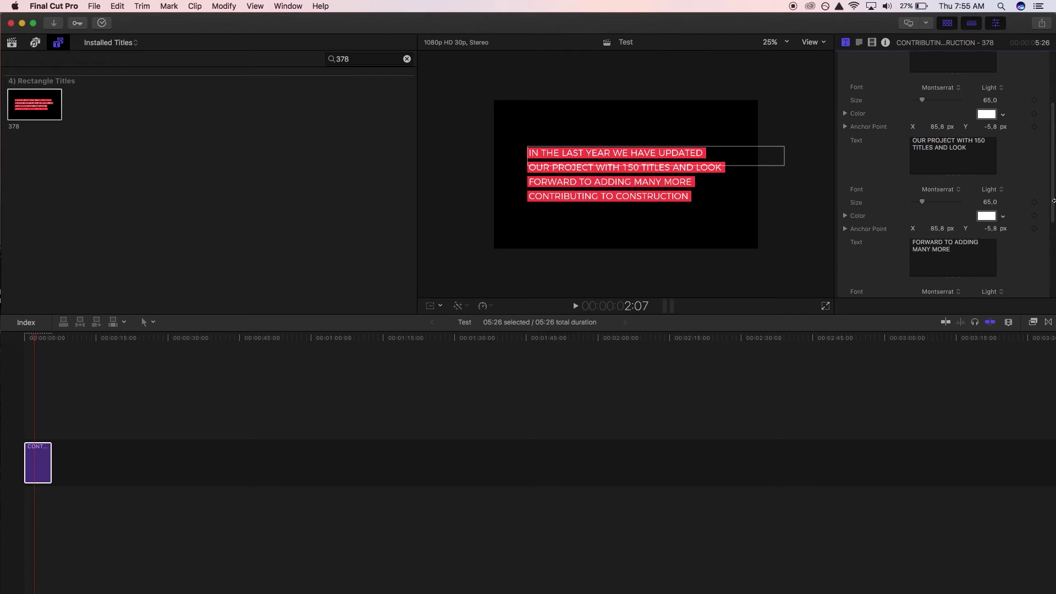
key(Tab)
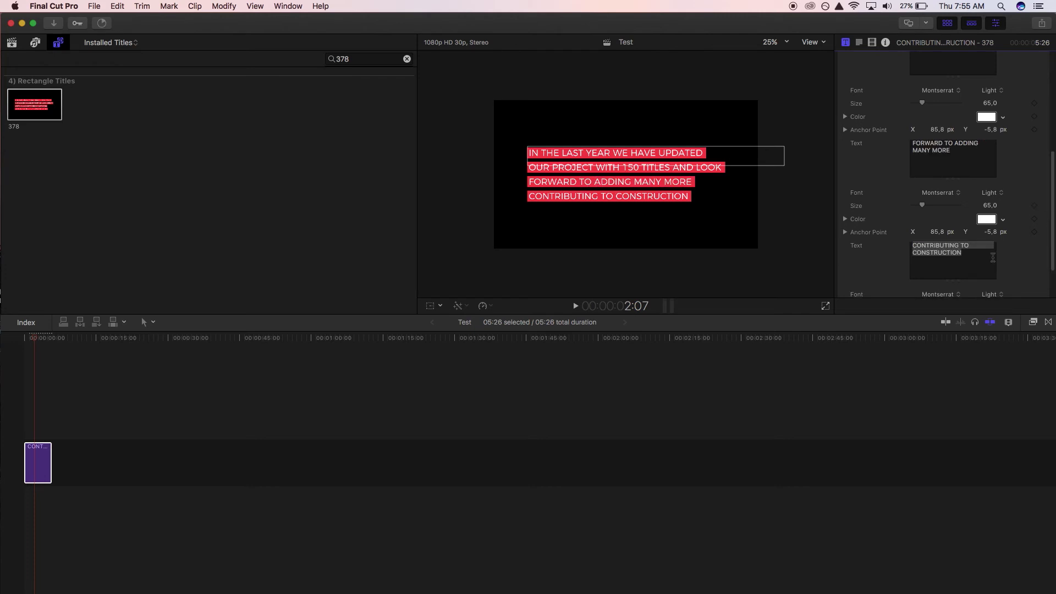
triple_click(989, 256)
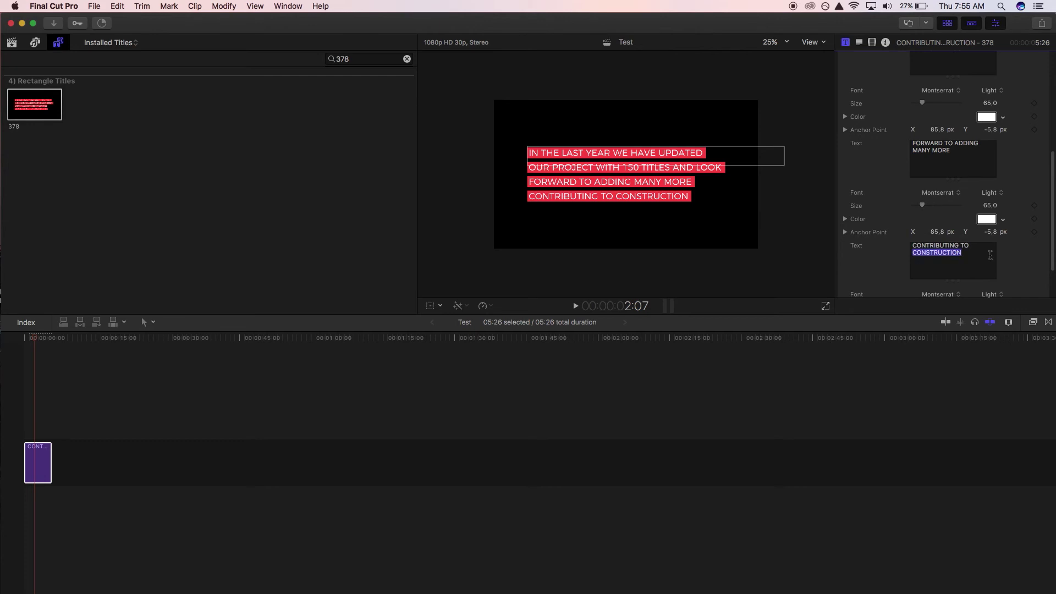
key(BackSpace)
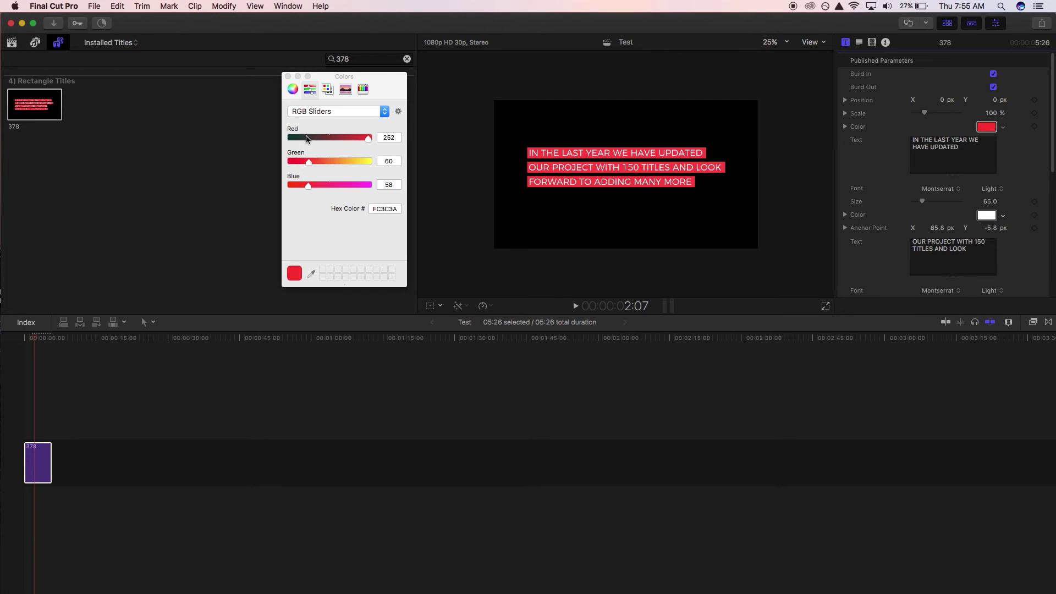
Recolour the title boxes purple (8D1FC5) and shrink the title to 80% scale
drag(306, 138, 334, 139)
click(337, 187)
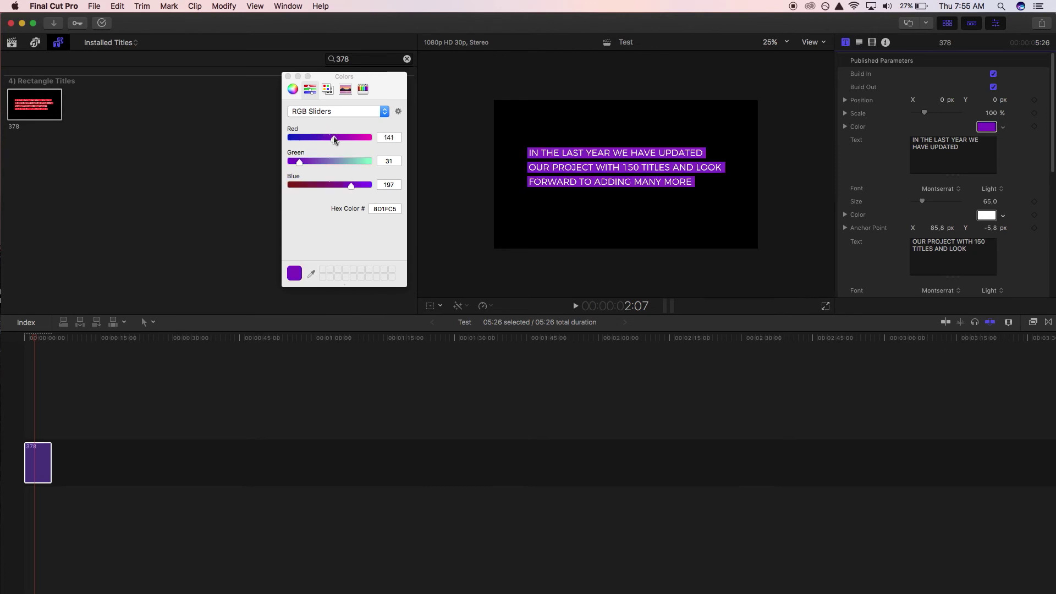
click(288, 76)
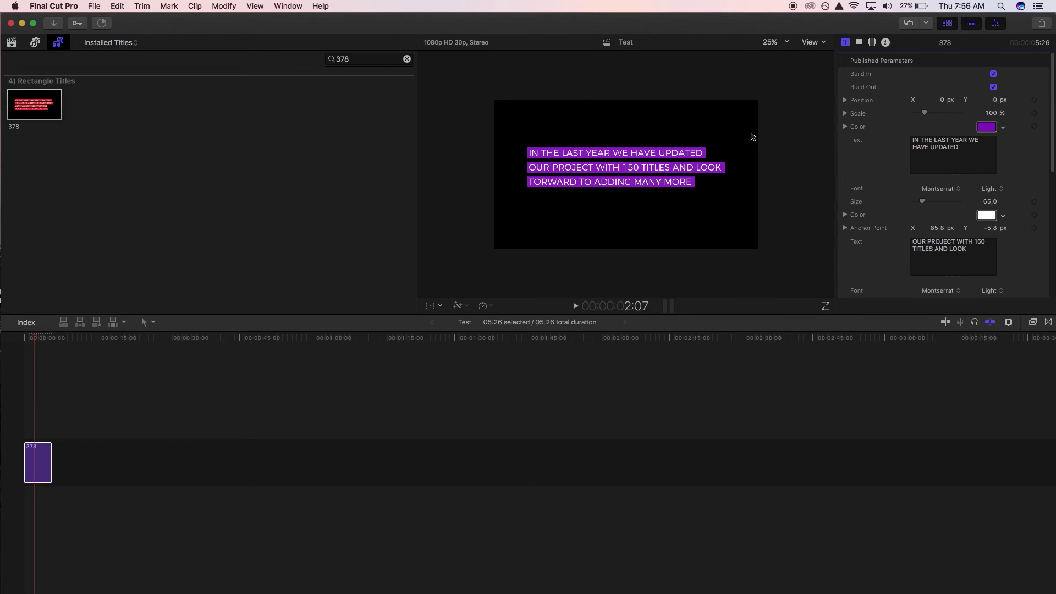
drag(992, 114, 971, 111)
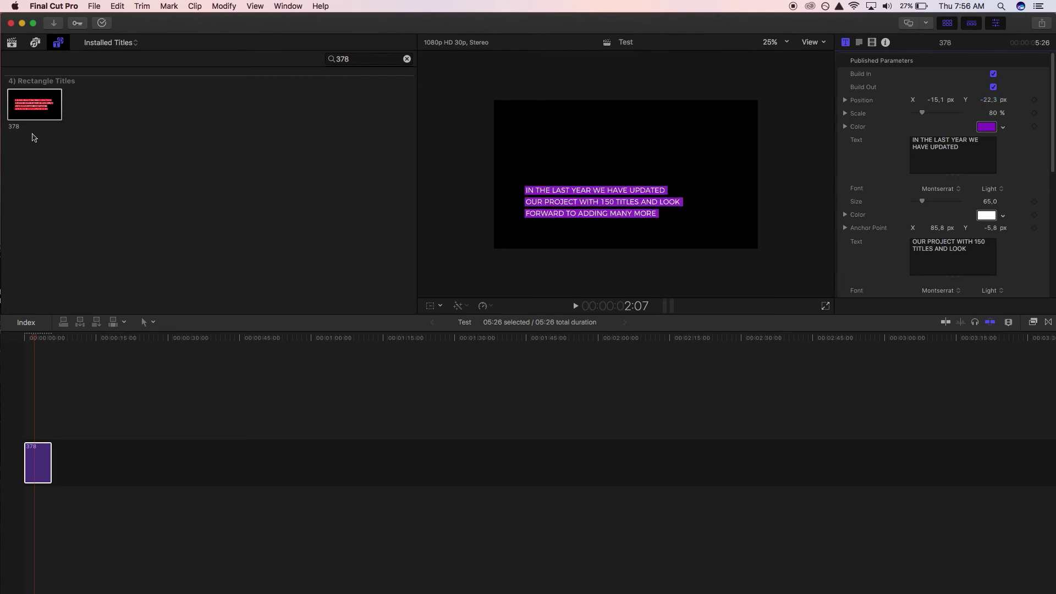
click(92, 5)
Import pexels-photo-30267.jpg and drag the photo into the timeline beneath title 378
mouse_move(165, 74)
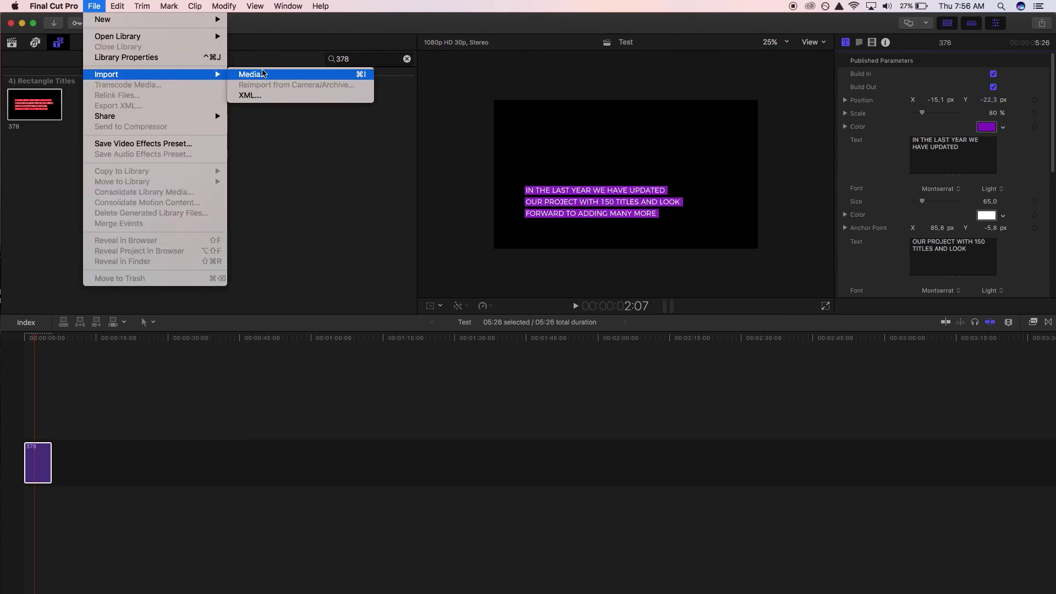
click(264, 74)
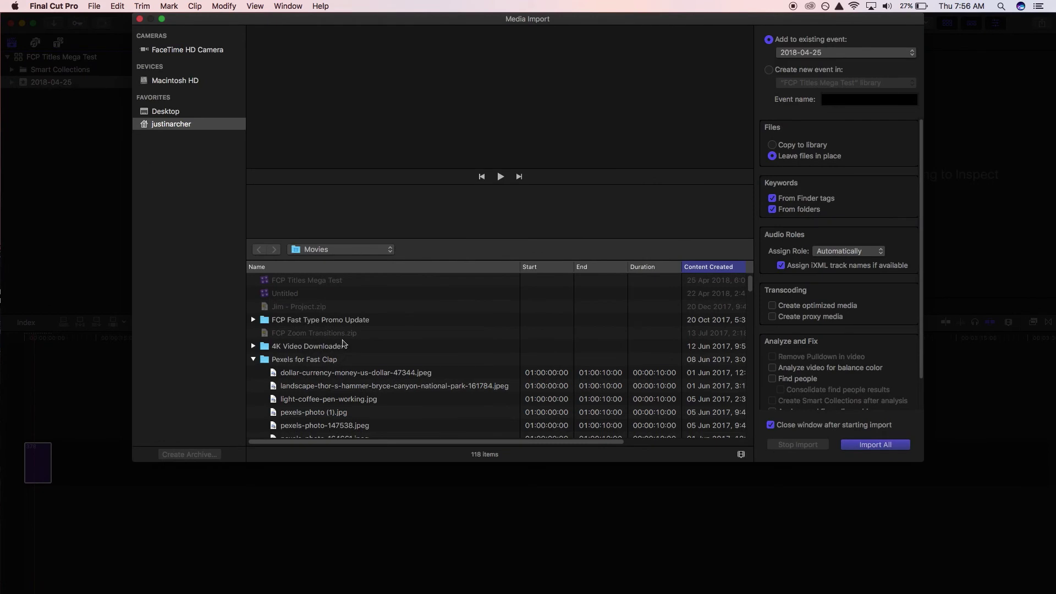
scroll(362, 376, down, 5)
click(350, 416)
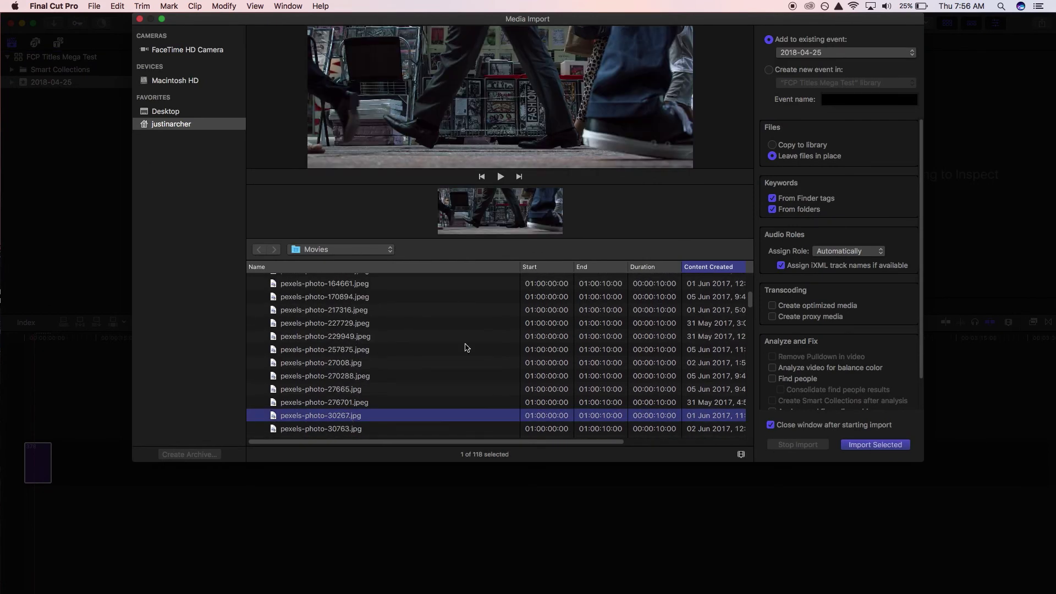
click(874, 444)
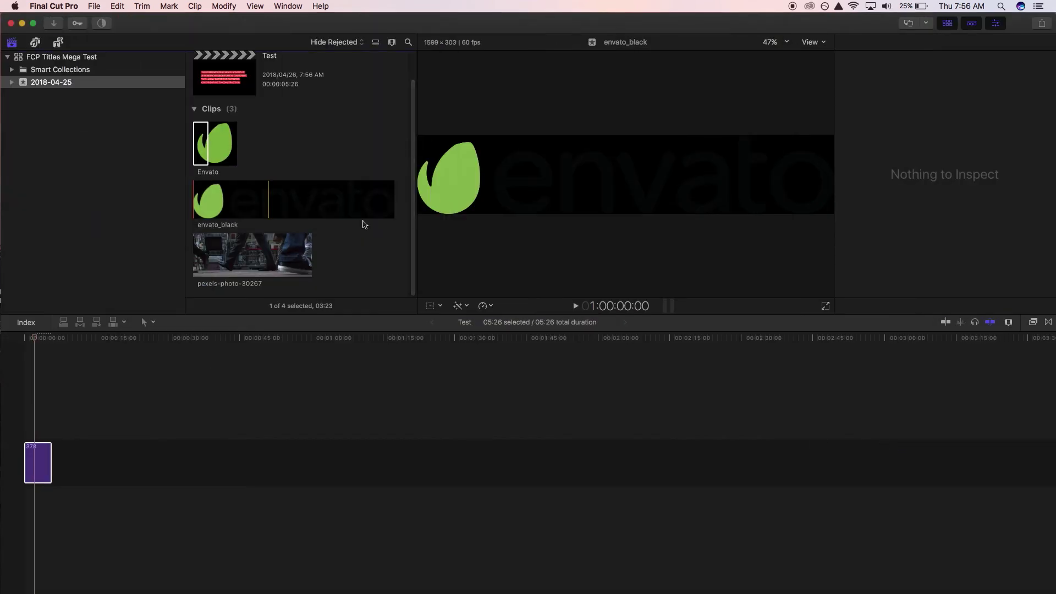
drag(237, 253, 63, 501)
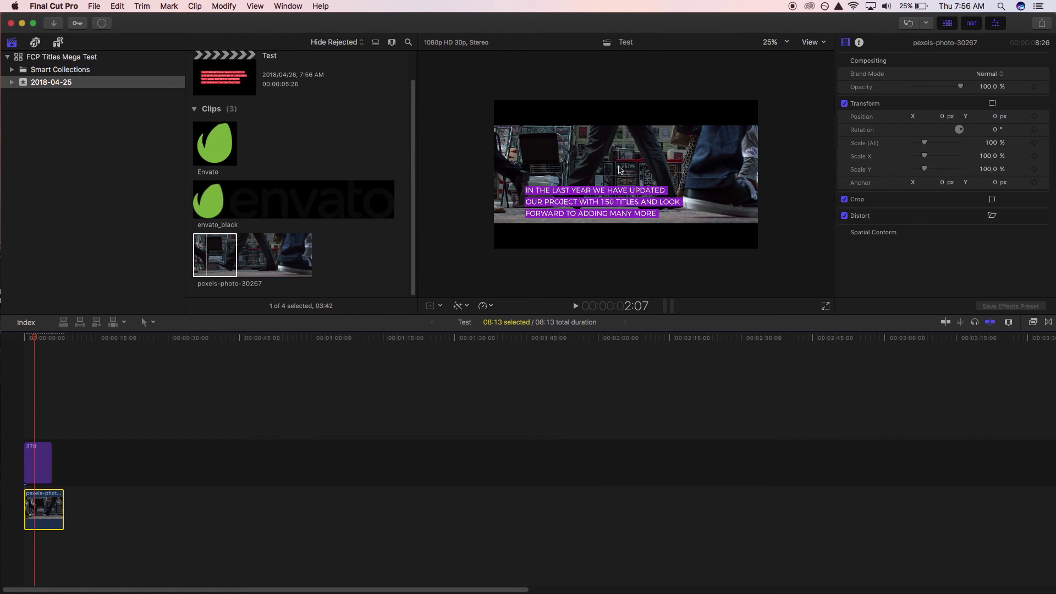
Scale the pexels-photo-30267 background to 164% and play the timeline from the start
drag(927, 146, 933, 146)
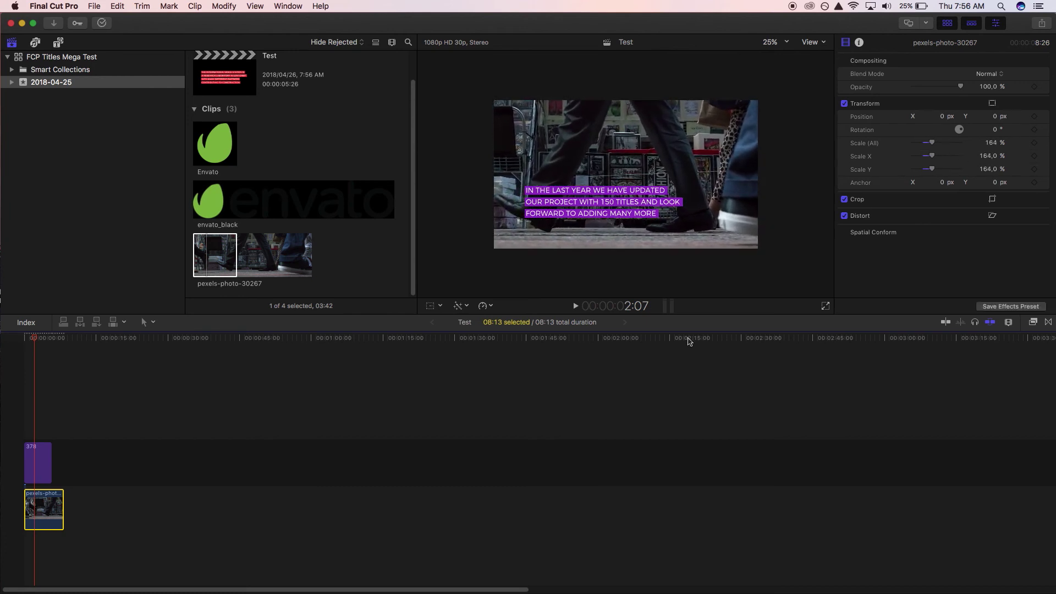
drag(39, 345, 2, 334)
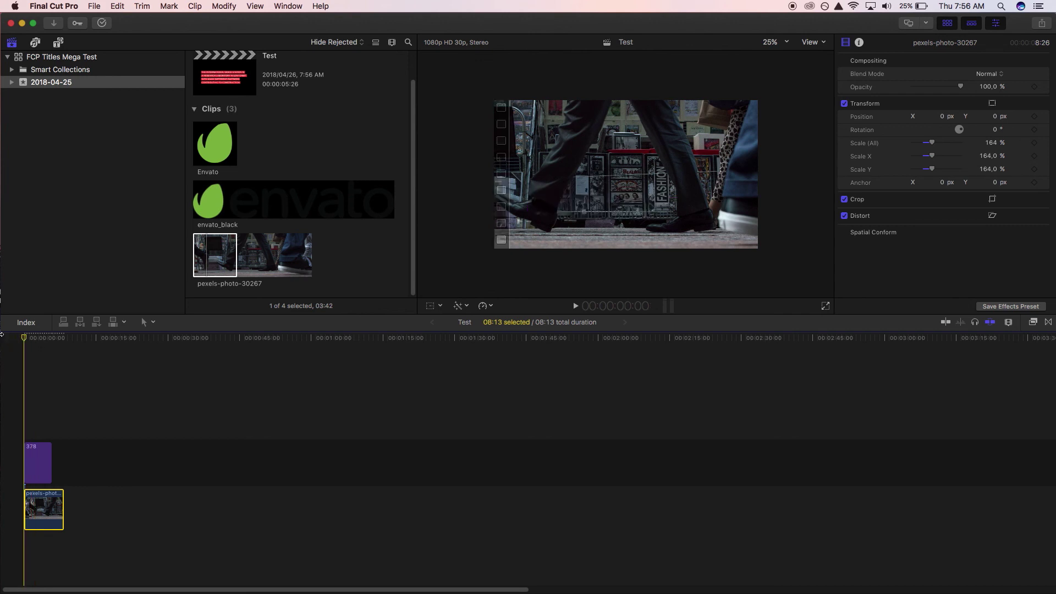
key(space)
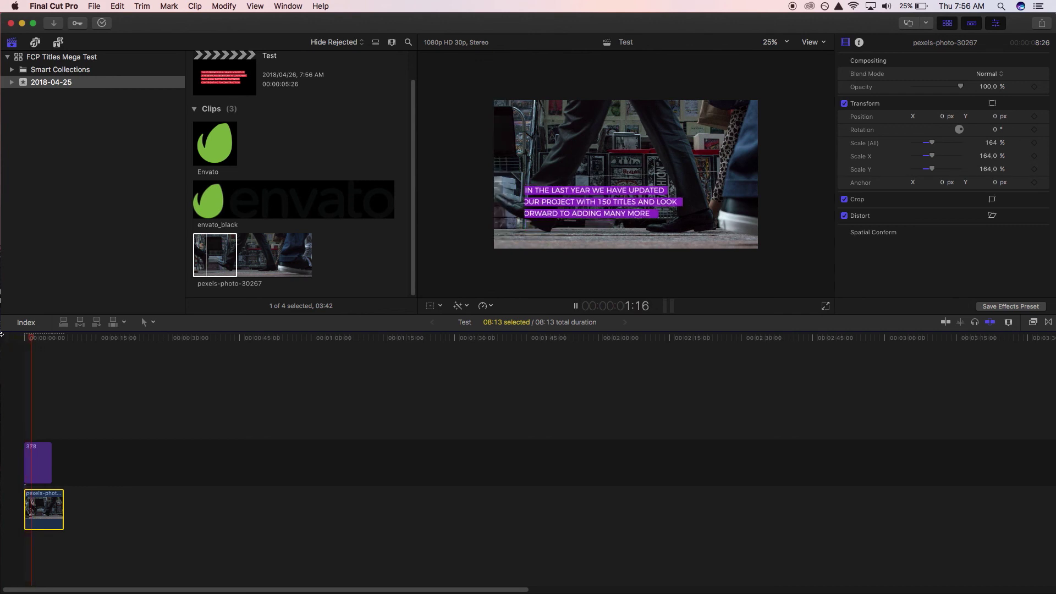